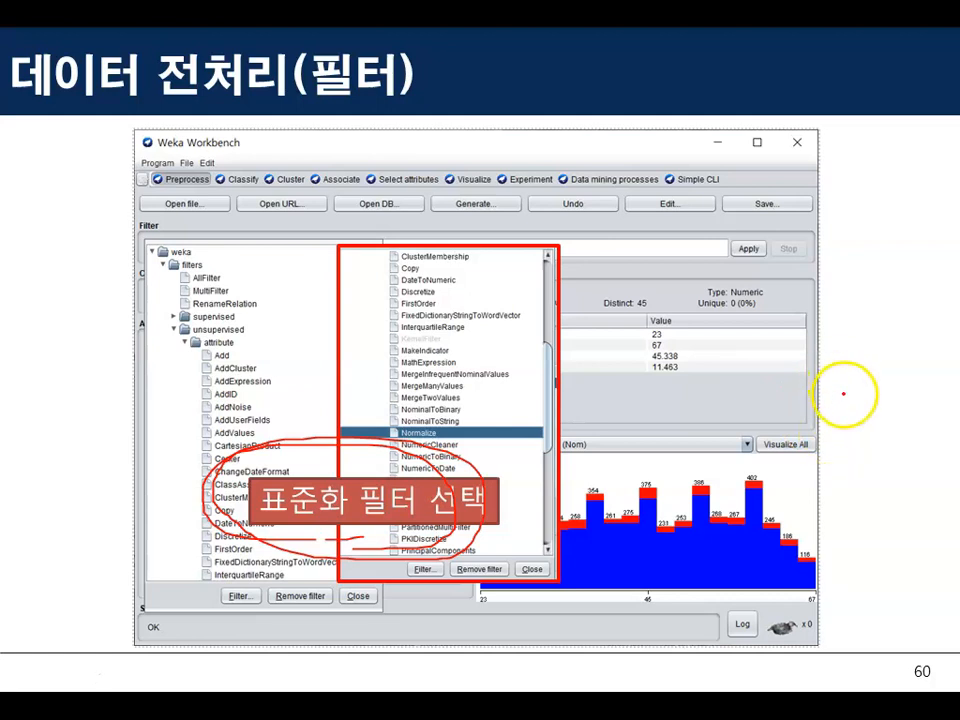
# - Switch to Weka Workbench and choose the unsupervised attribute filter Normalize for preprocessing the dataset
pyautogui.hotkey('alt', 'Tab')
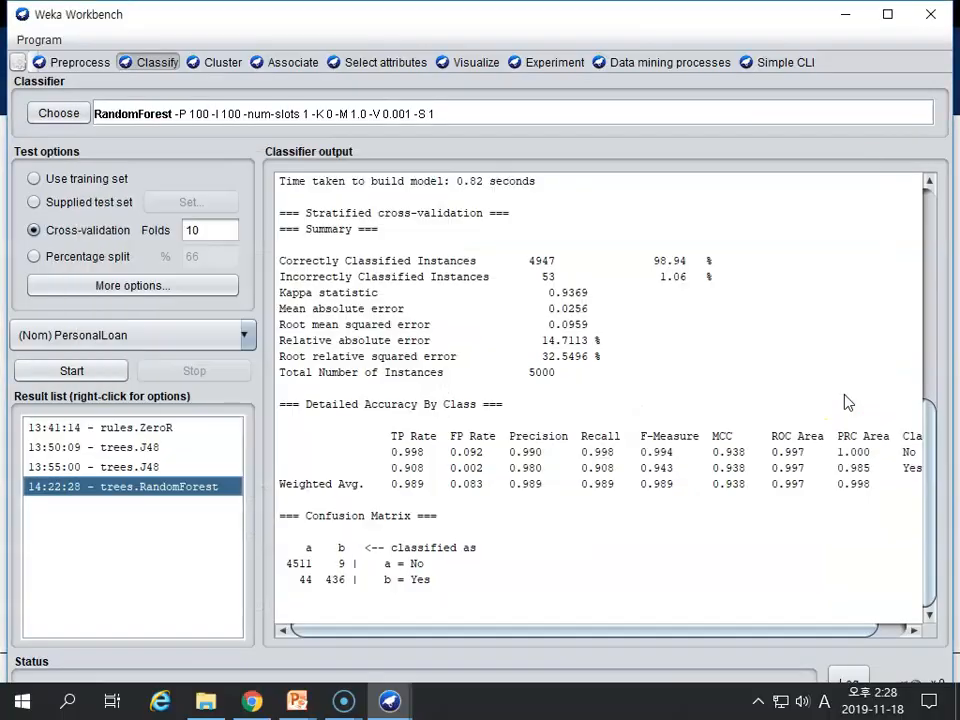
pyautogui.click(66, 64)
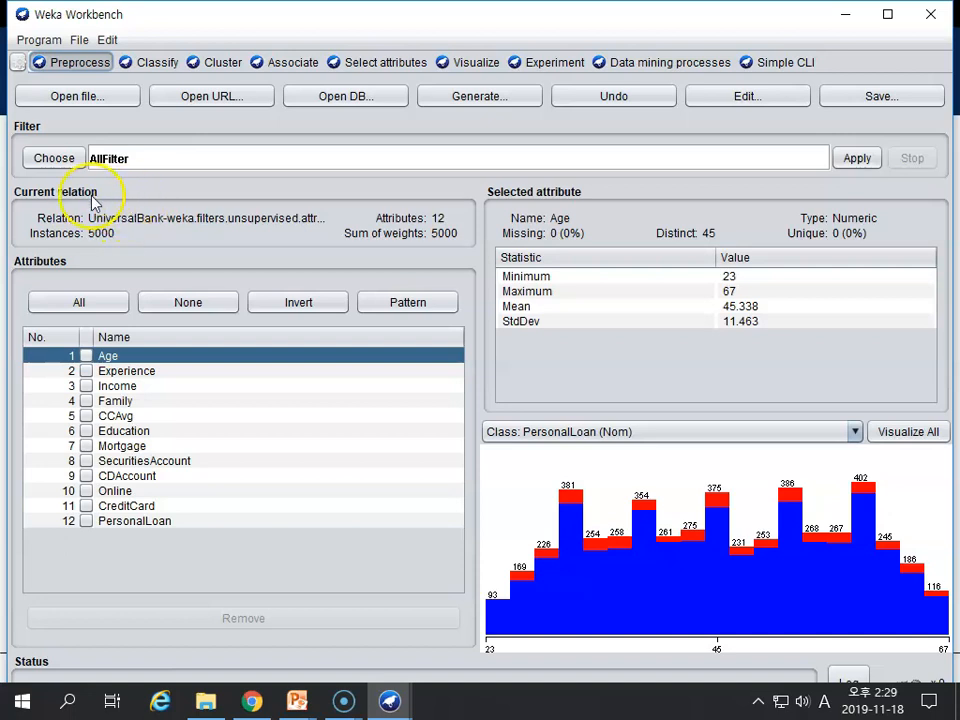
pyautogui.click(62, 156)
pyautogui.click(31, 162)
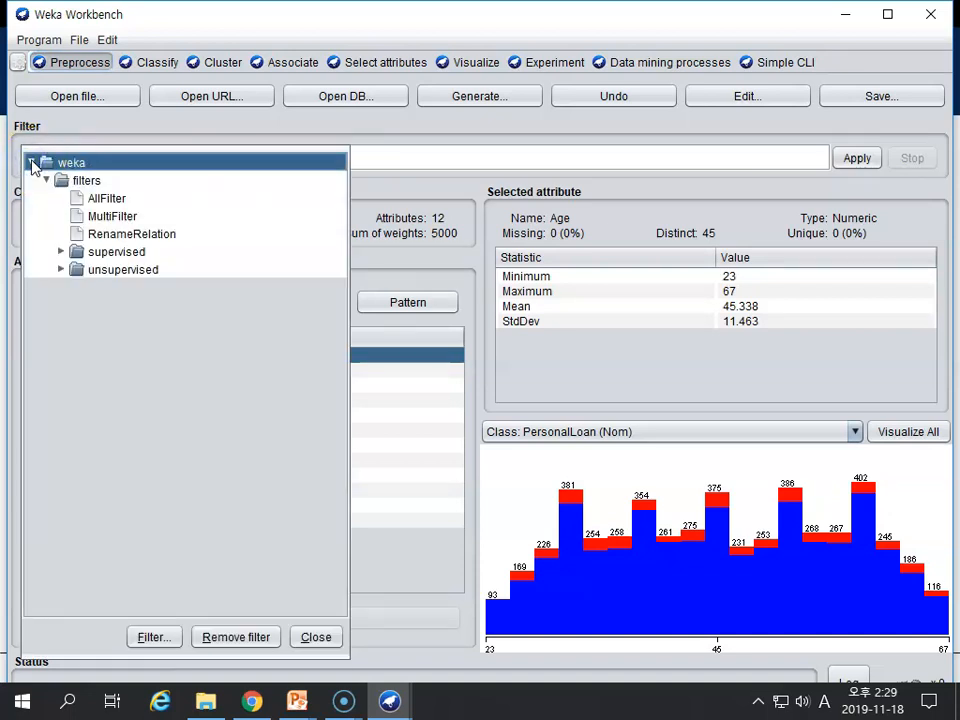
pyautogui.click(61, 270)
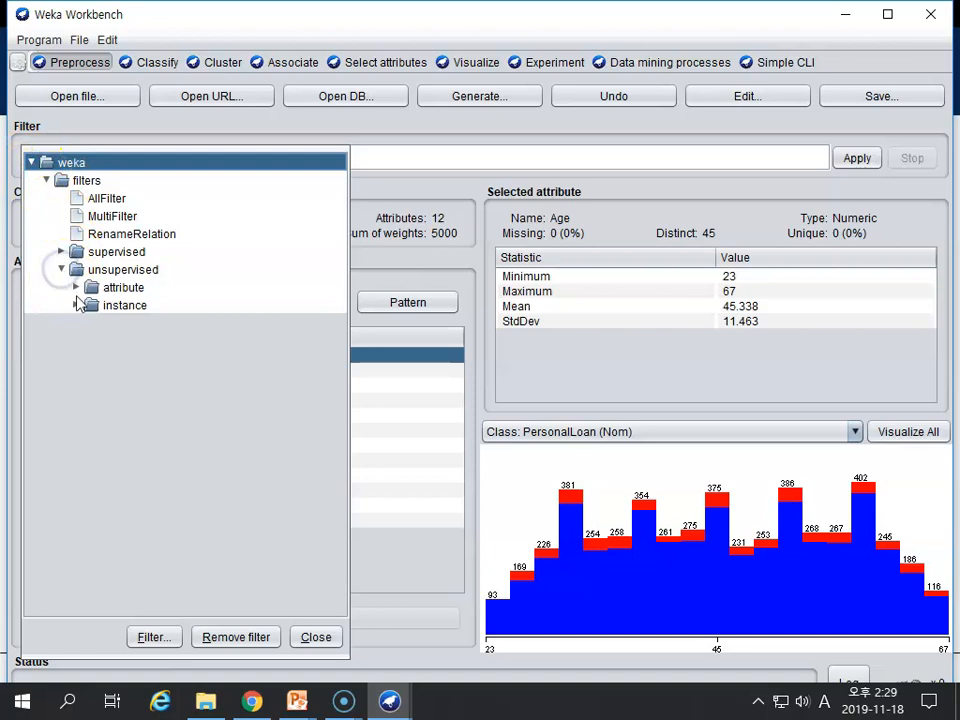
pyautogui.click(75, 287)
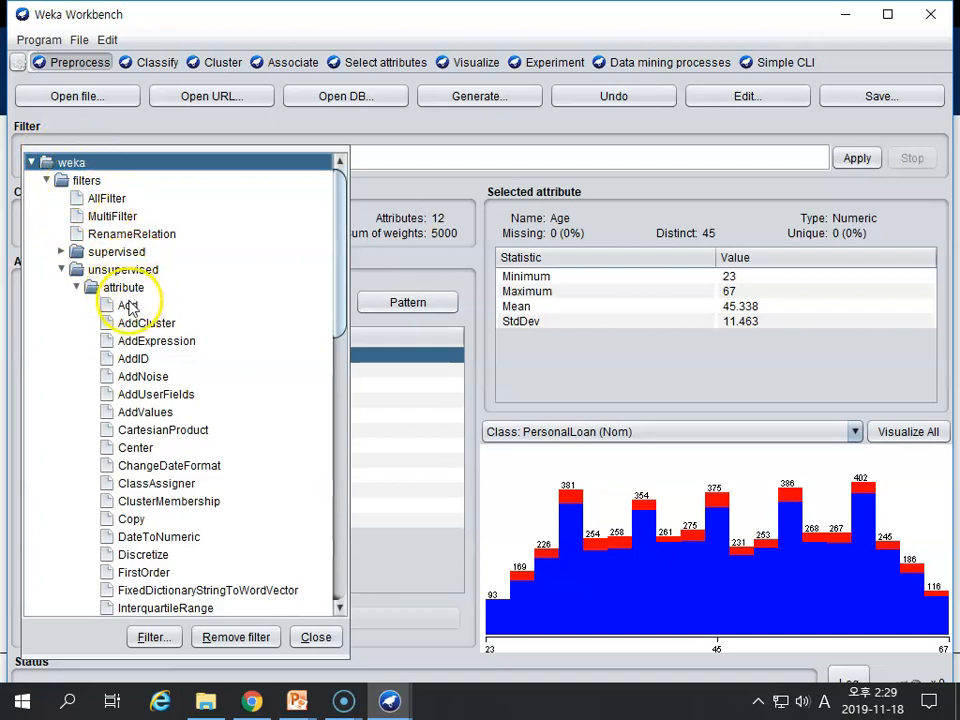
pyautogui.moveTo(128, 306)
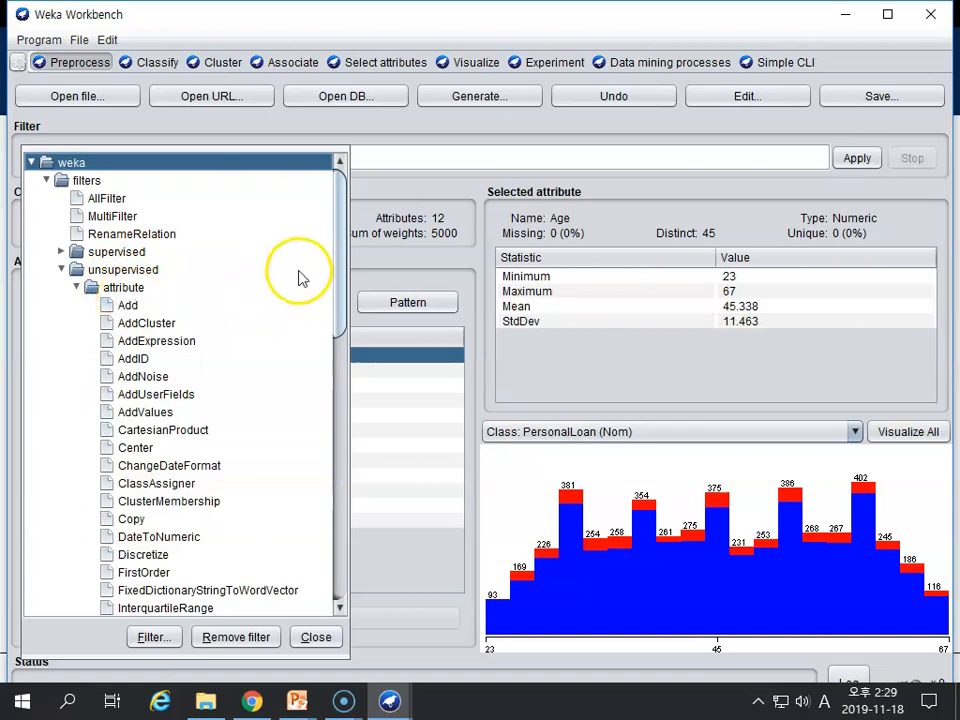
pyautogui.scroll(-3, 297, 284)
pyautogui.scroll(-3, 297, 286)
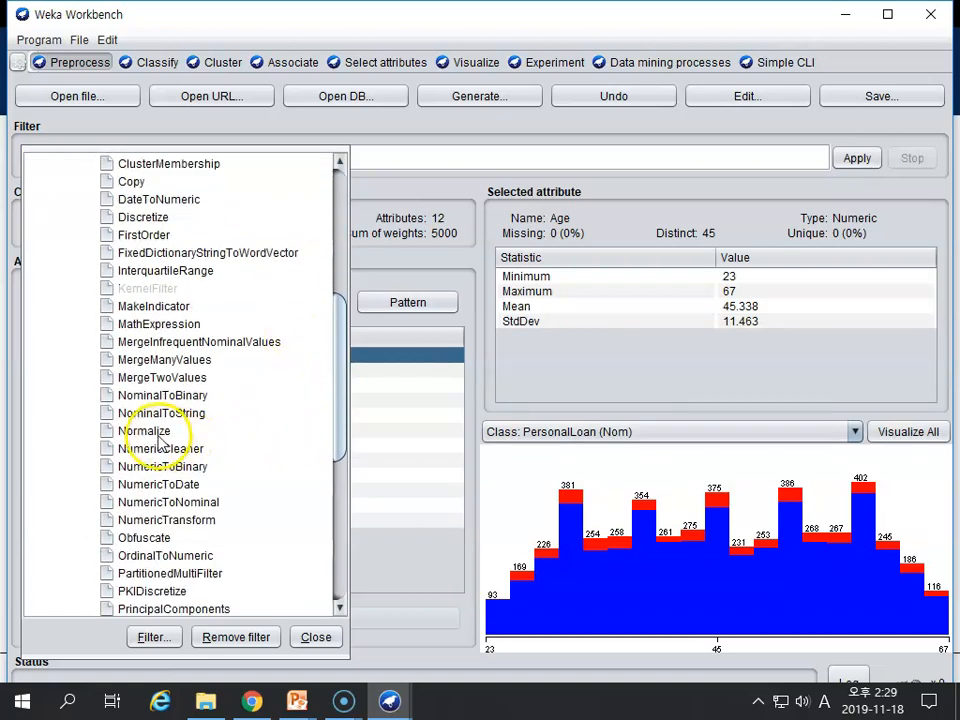
pyautogui.moveTo(160, 442)
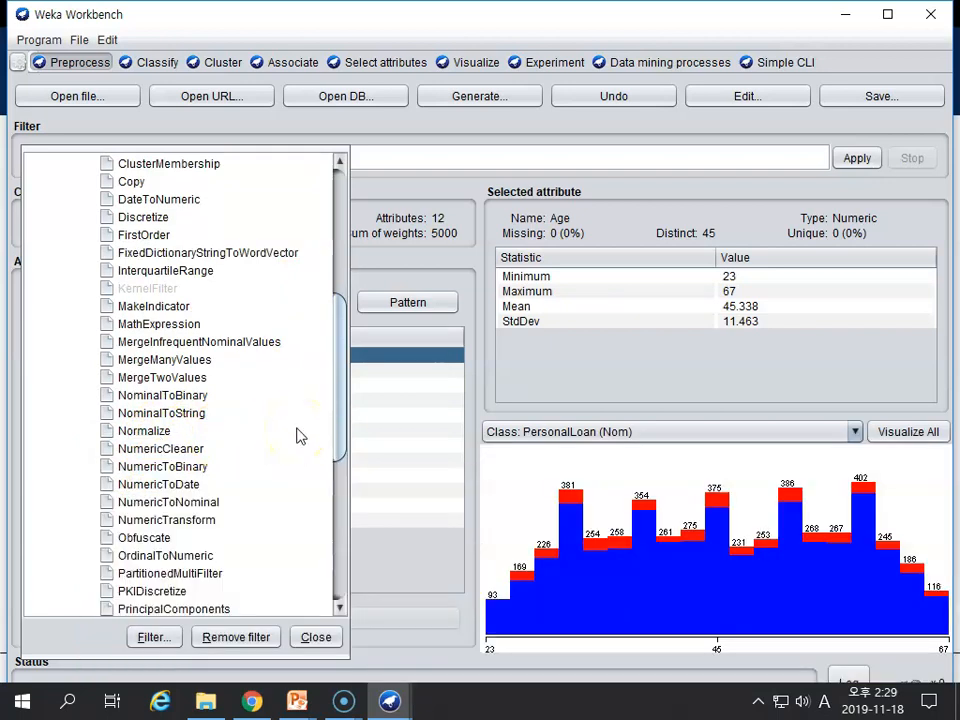
pyautogui.click(153, 434)
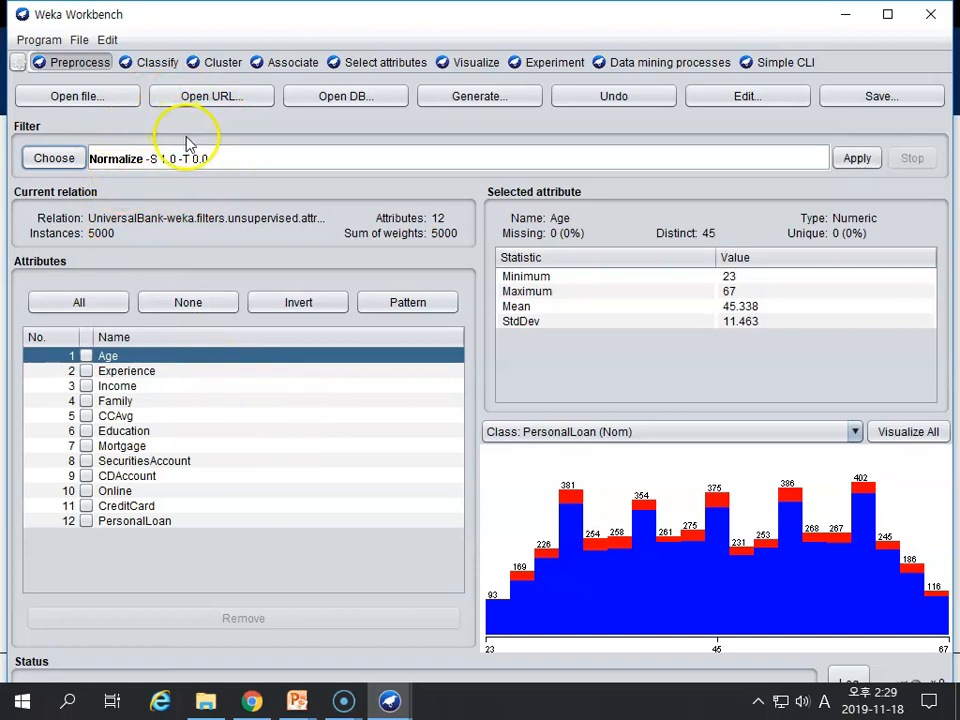
# - Set the class for the Age attribute's histogram to No class
pyautogui.click(611, 431)
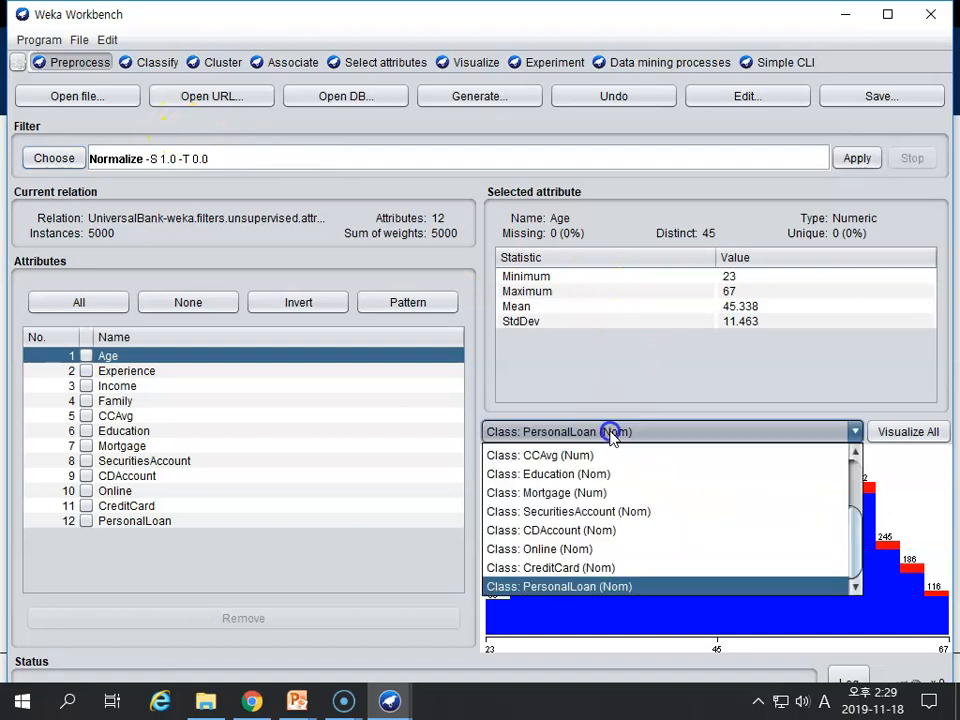
pyautogui.scroll(2, 600, 480)
pyautogui.click(546, 455)
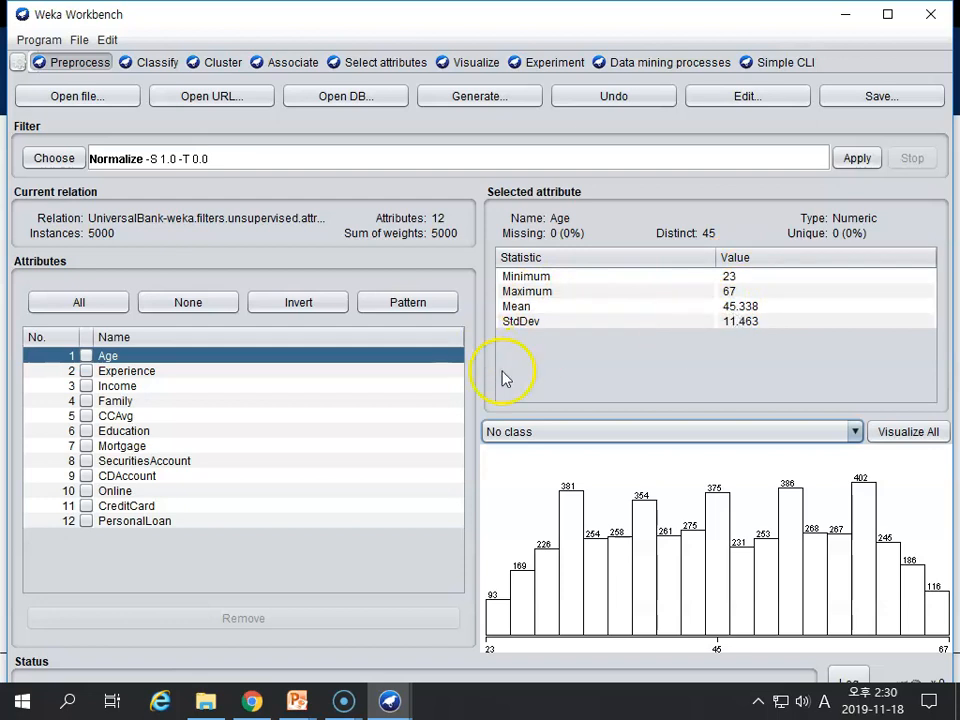
# - Tick the Age, Experience, Income, Family, CCAvg and Mortgage attributes and apply the Normalize filter to the dataset
pyautogui.click(87, 356)
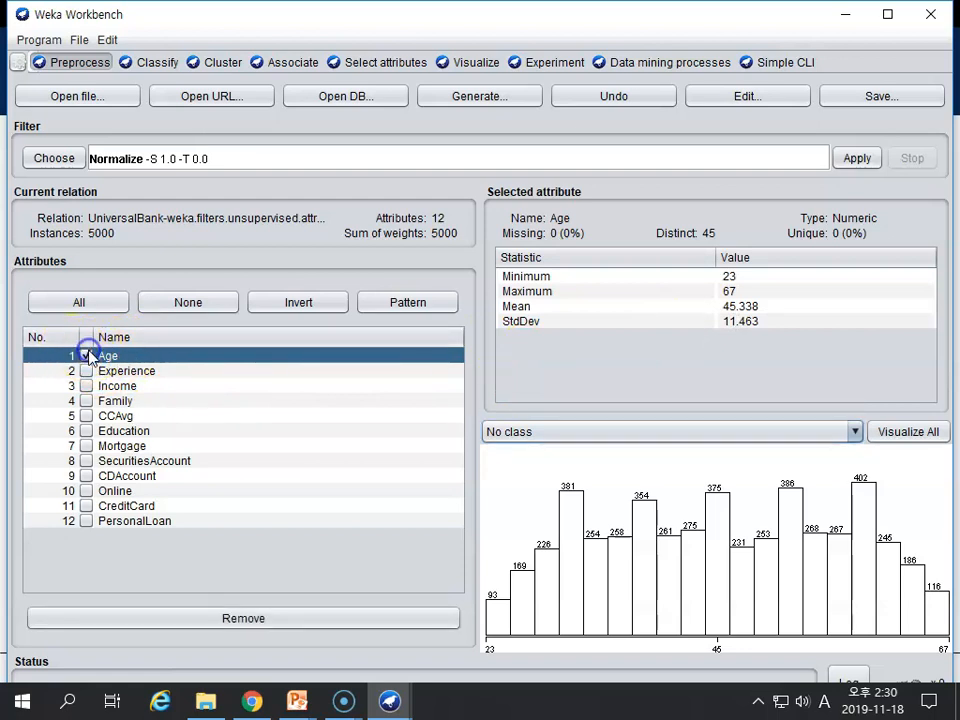
pyautogui.click(87, 371)
pyautogui.click(87, 386)
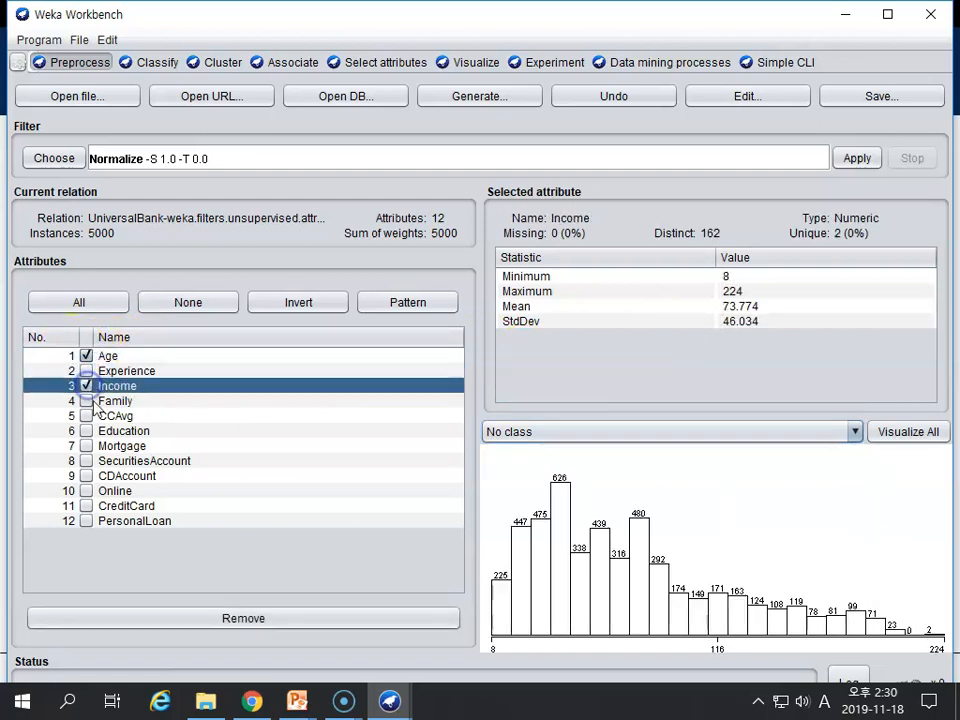
pyautogui.click(87, 401)
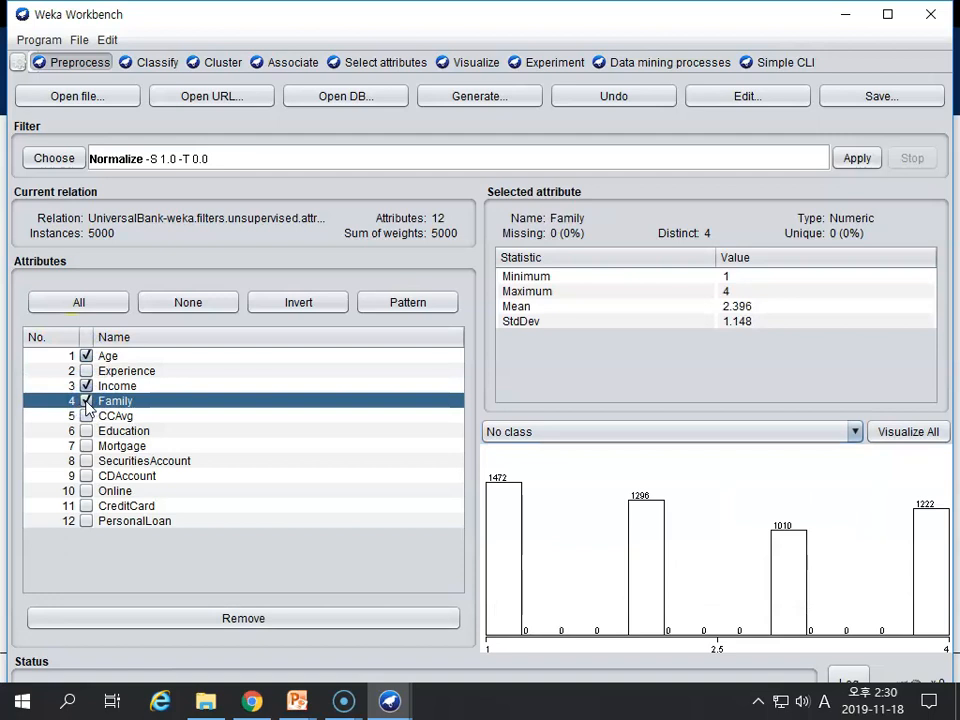
pyautogui.click(87, 416)
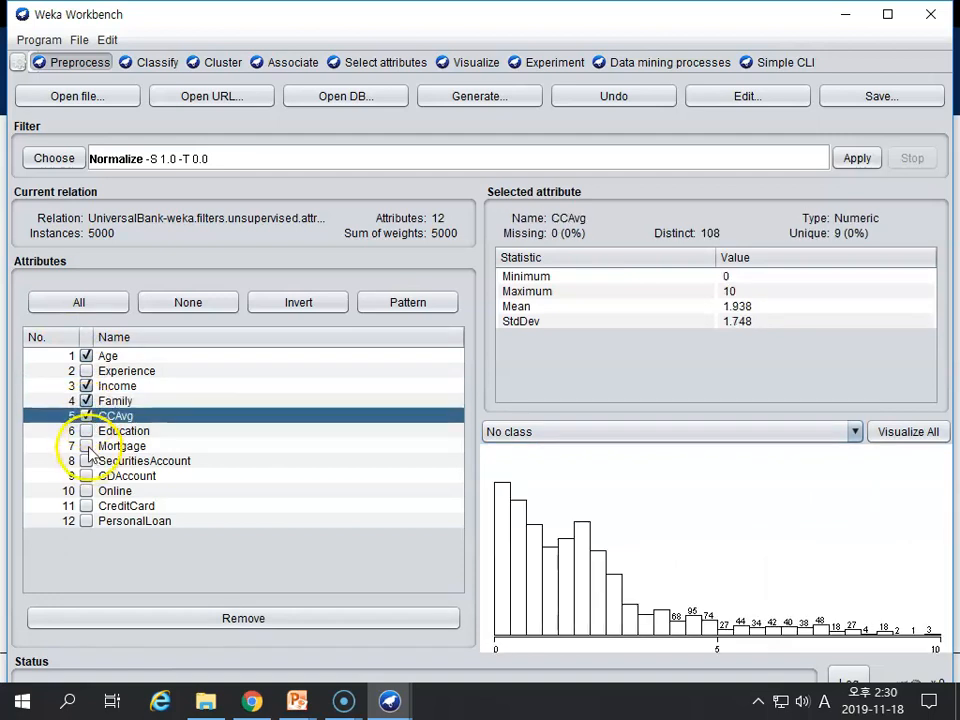
pyautogui.click(87, 446)
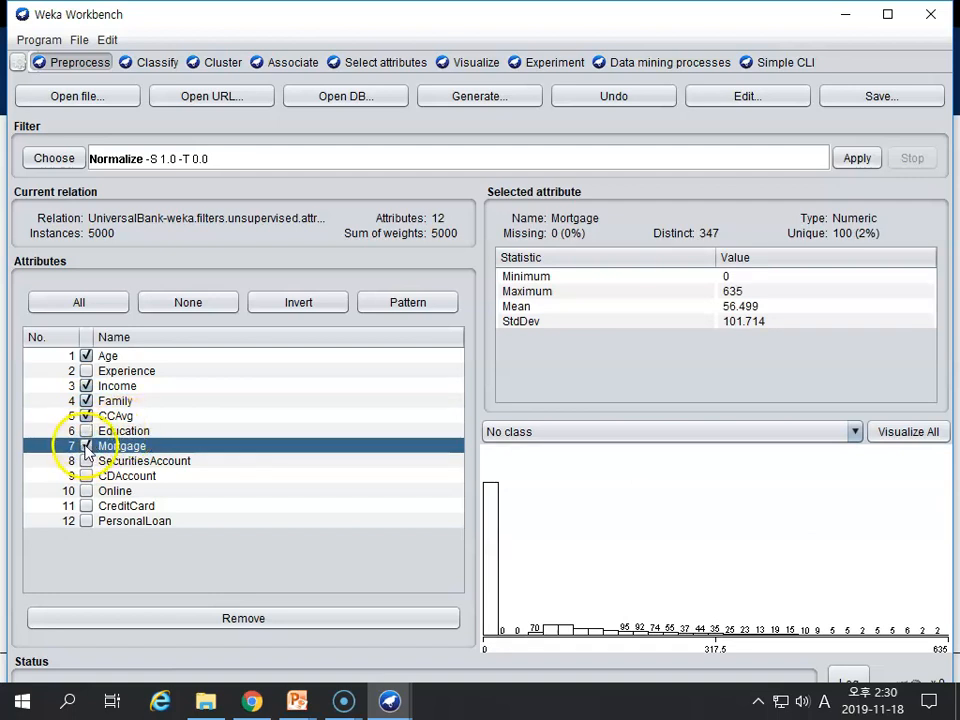
pyautogui.click(87, 370)
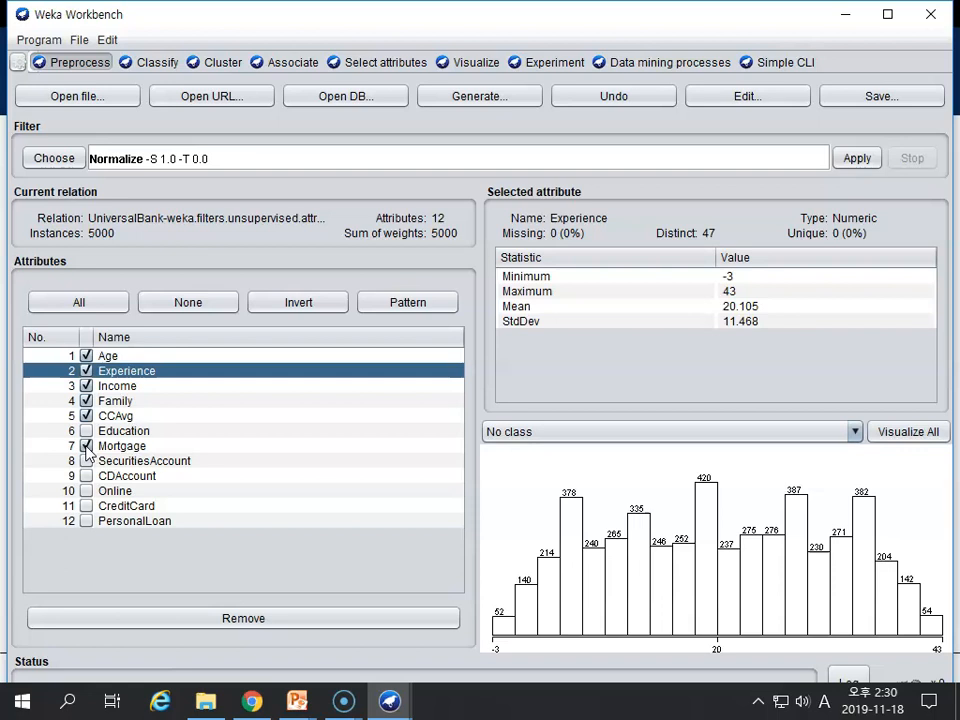
pyautogui.click(857, 160)
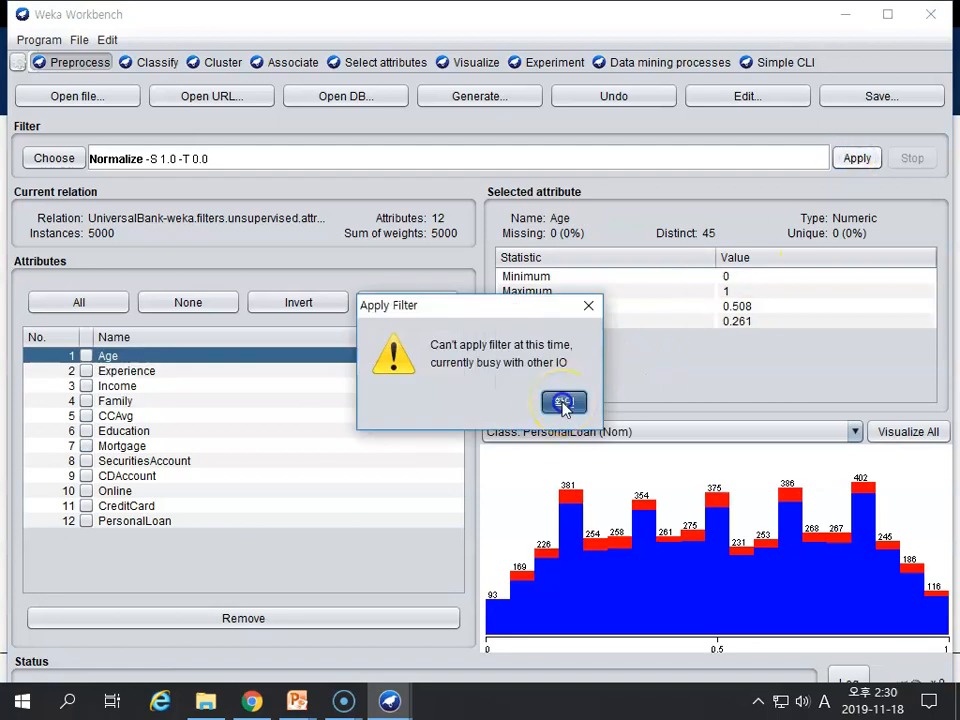
pyautogui.click(563, 403)
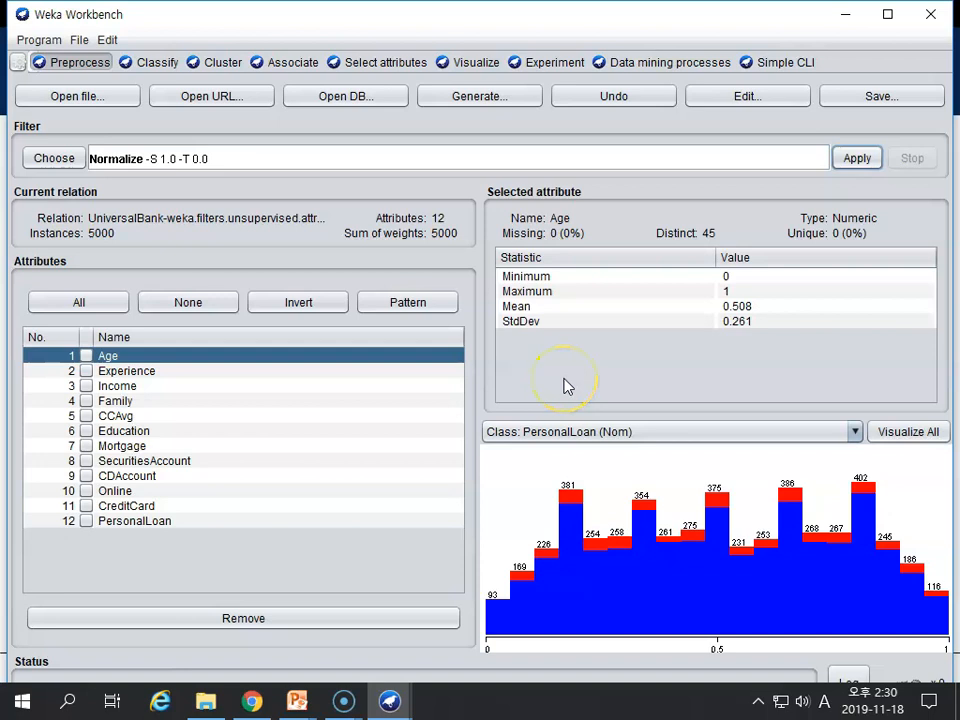
# - Set the normalized data's histogram to No class again and view the statistics of the Experience attribute
pyautogui.click(629, 433)
pyautogui.scroll(1, 592, 460)
pyautogui.click(555, 453)
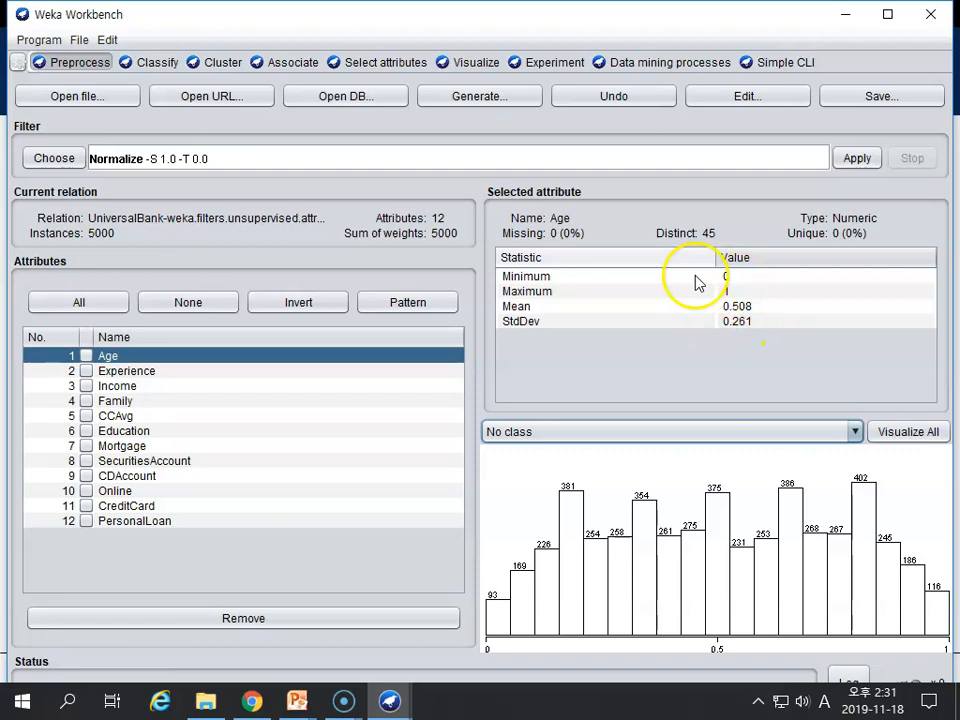
pyautogui.click(148, 374)
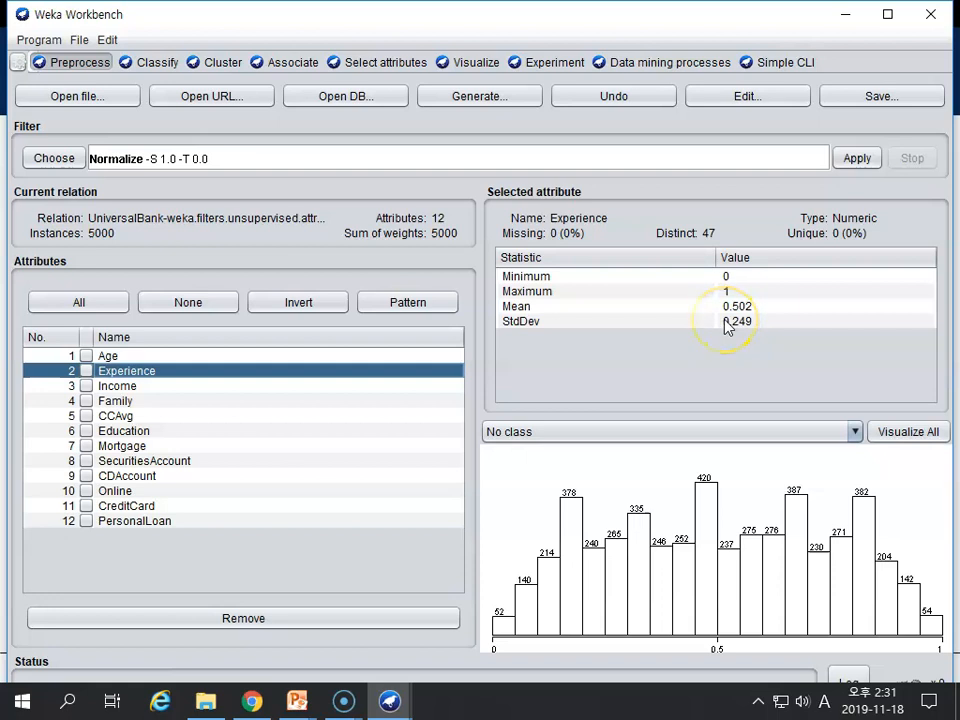
# - Choose the Logistic classifier from the functions group for the classification
pyautogui.click(160, 63)
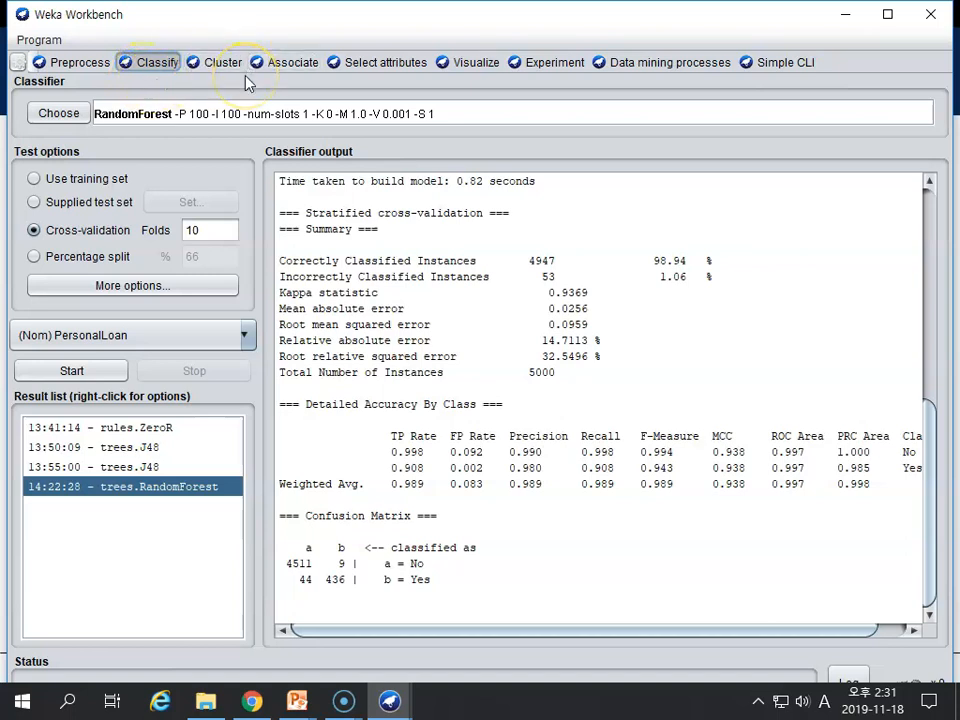
pyautogui.click(72, 62)
pyautogui.click(150, 63)
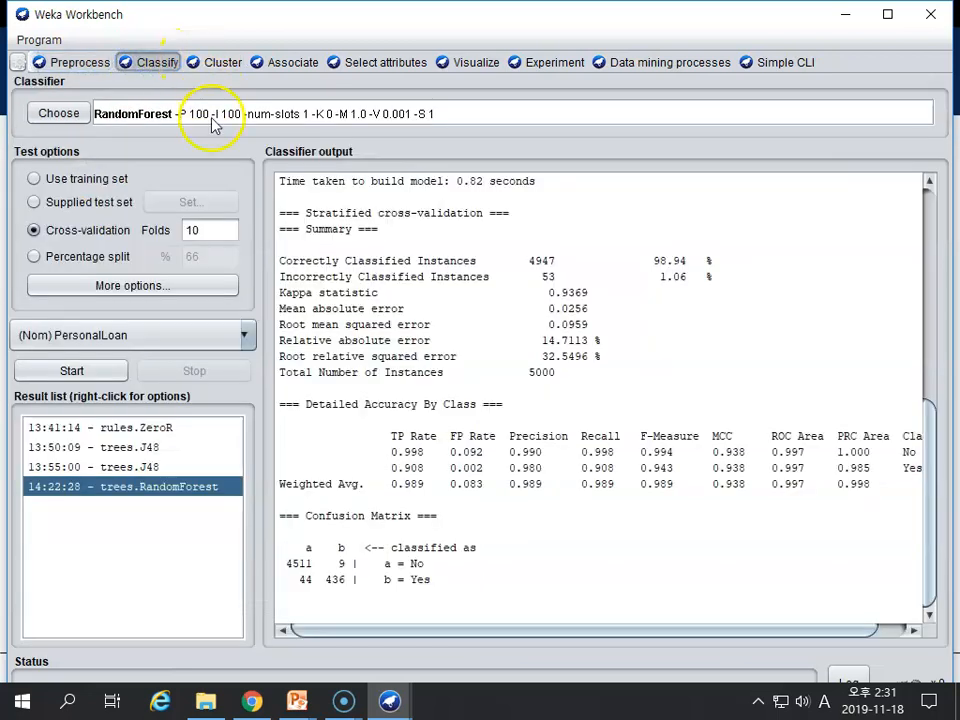
pyautogui.click(72, 115)
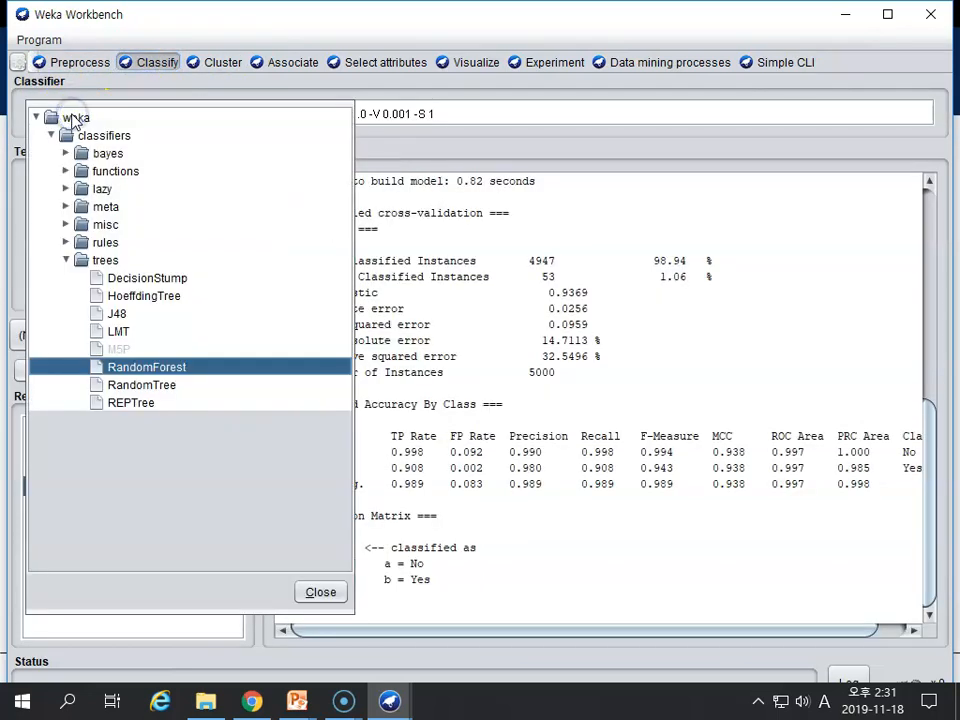
pyautogui.click(65, 171)
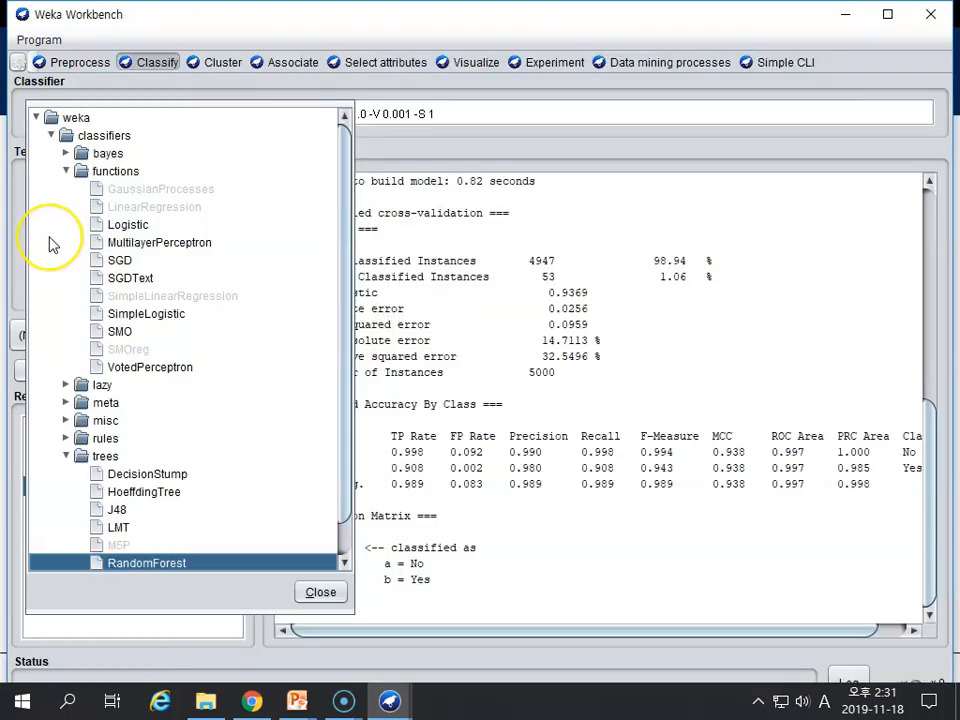
pyautogui.click(125, 224)
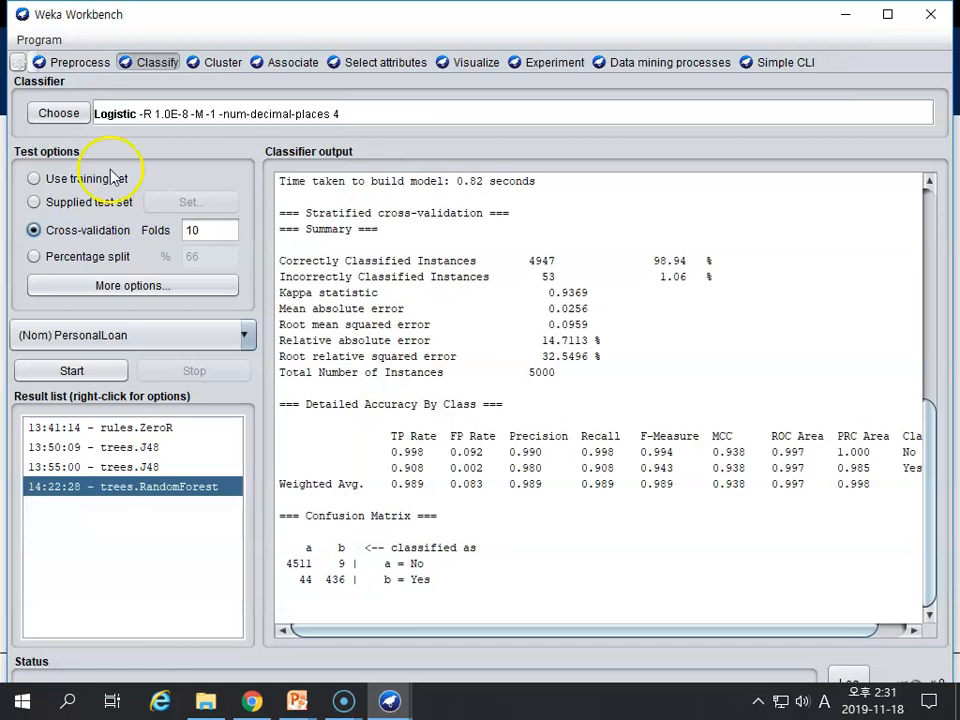
# - Accept the Logistic classifier's default settings and run it on PersonalLoan with 10-fold cross-validation
pyautogui.click(72, 112)
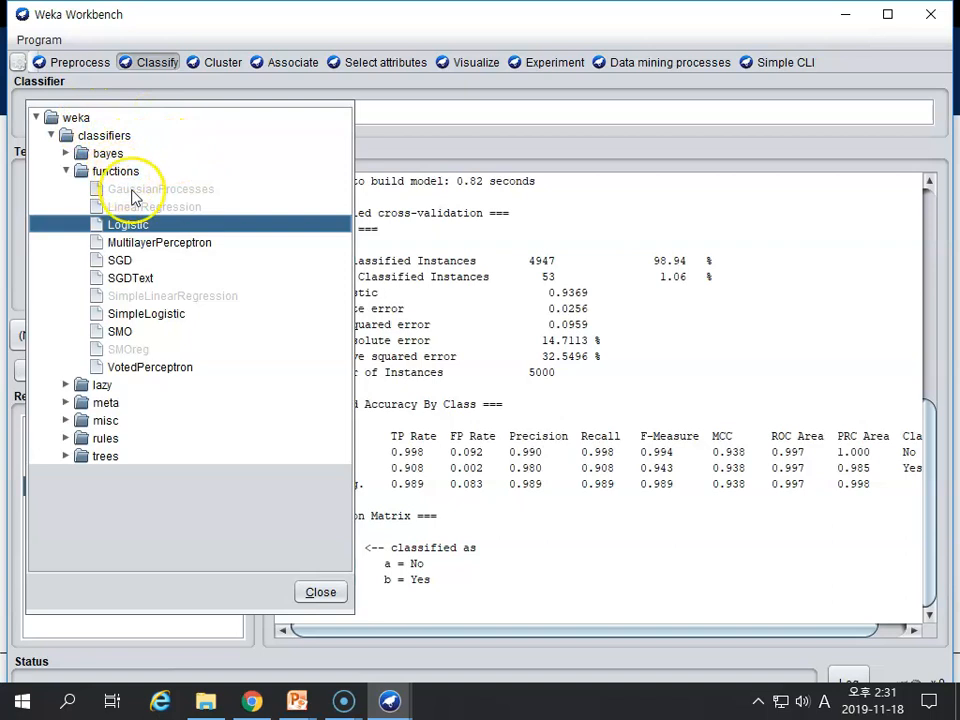
pyautogui.click(291, 17)
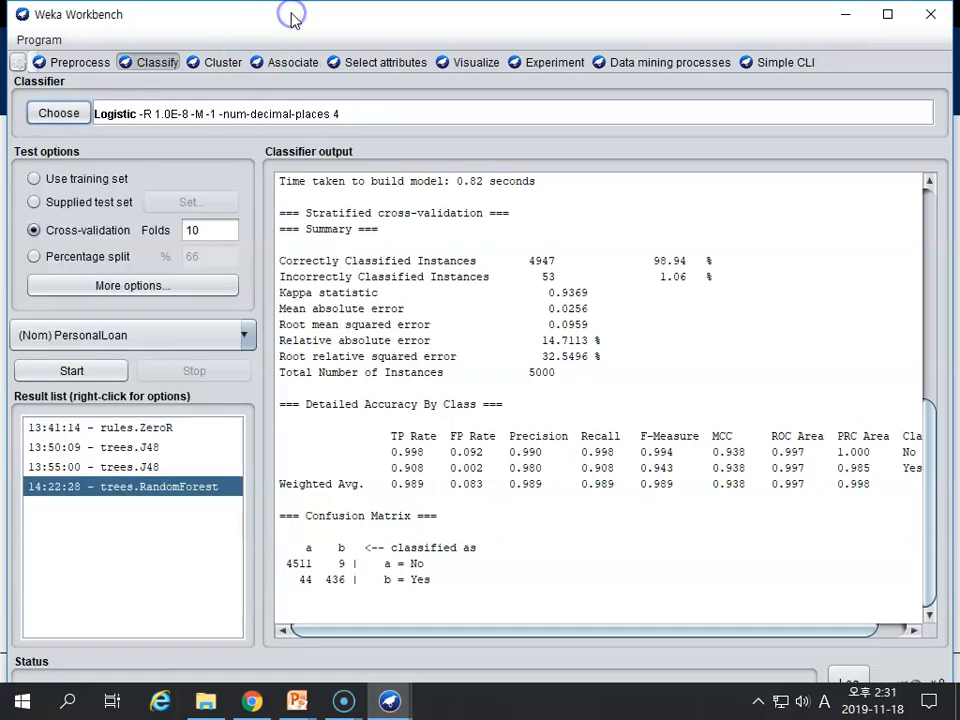
pyautogui.click(227, 119)
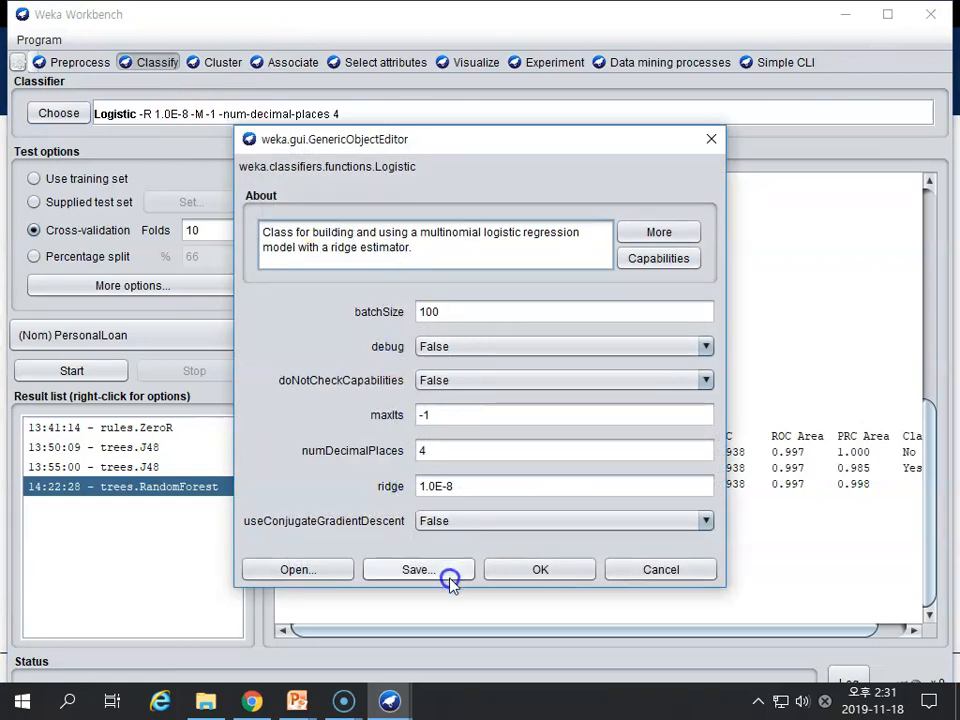
pyautogui.click(561, 572)
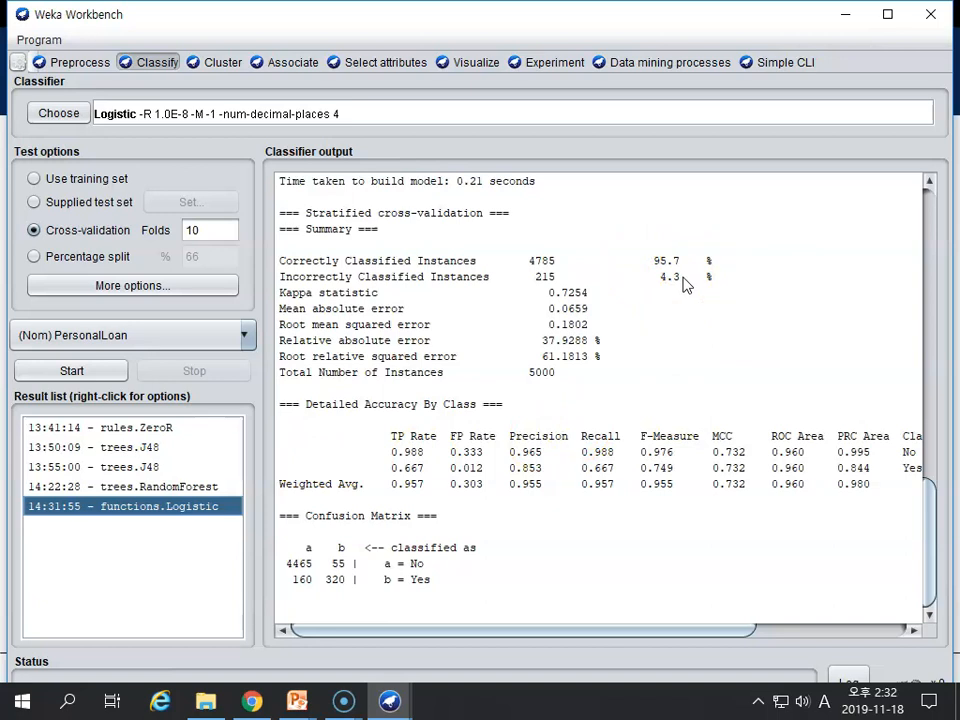
# - Compare the RandomForest and Logistic results, and examine the Odds Ratios table in the Logistic output
pyautogui.click(192, 487)
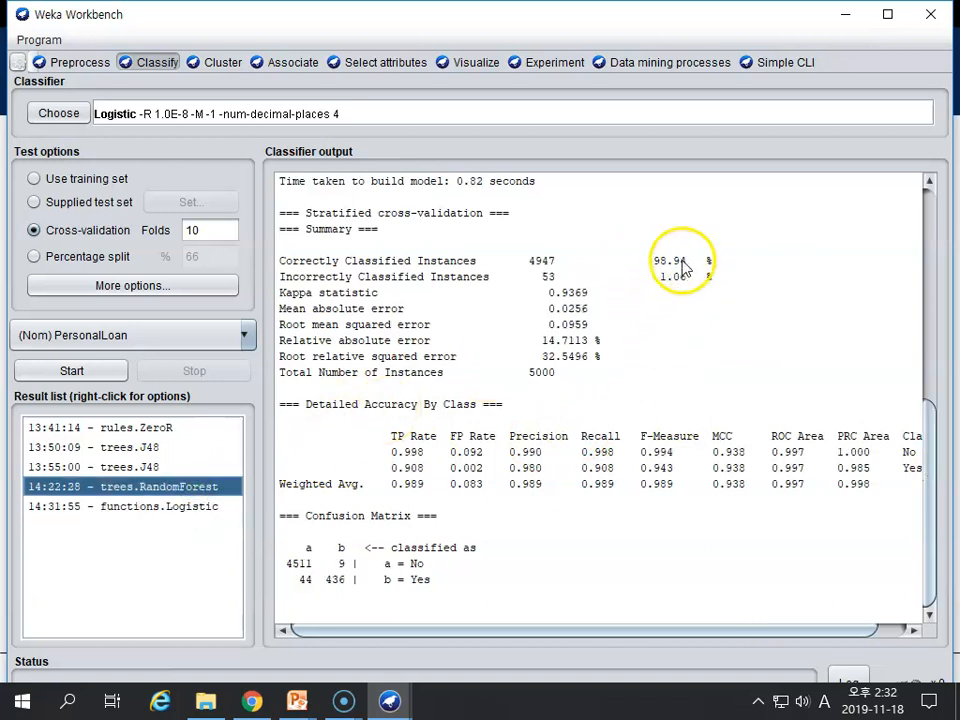
pyautogui.click(196, 506)
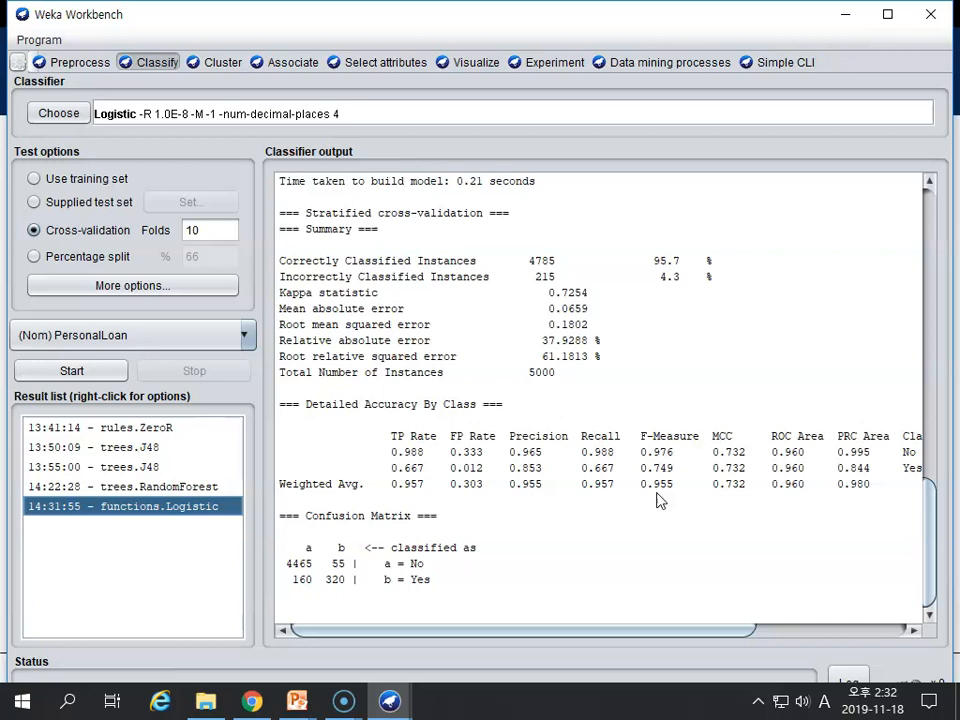
pyautogui.scroll(2, 680, 370)
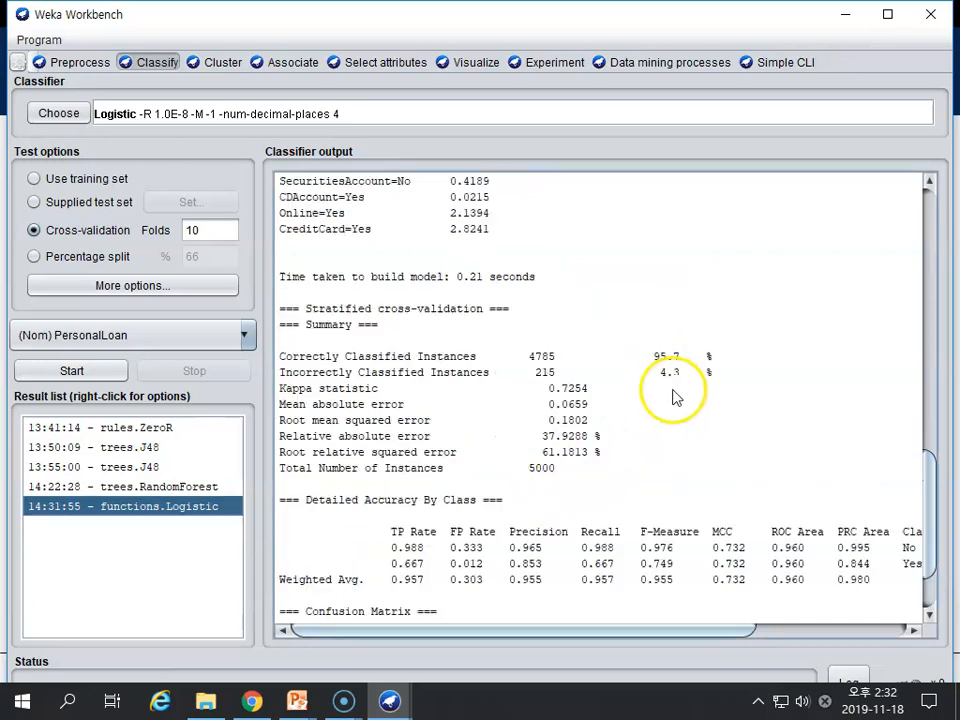
pyautogui.scroll(6, 673, 396)
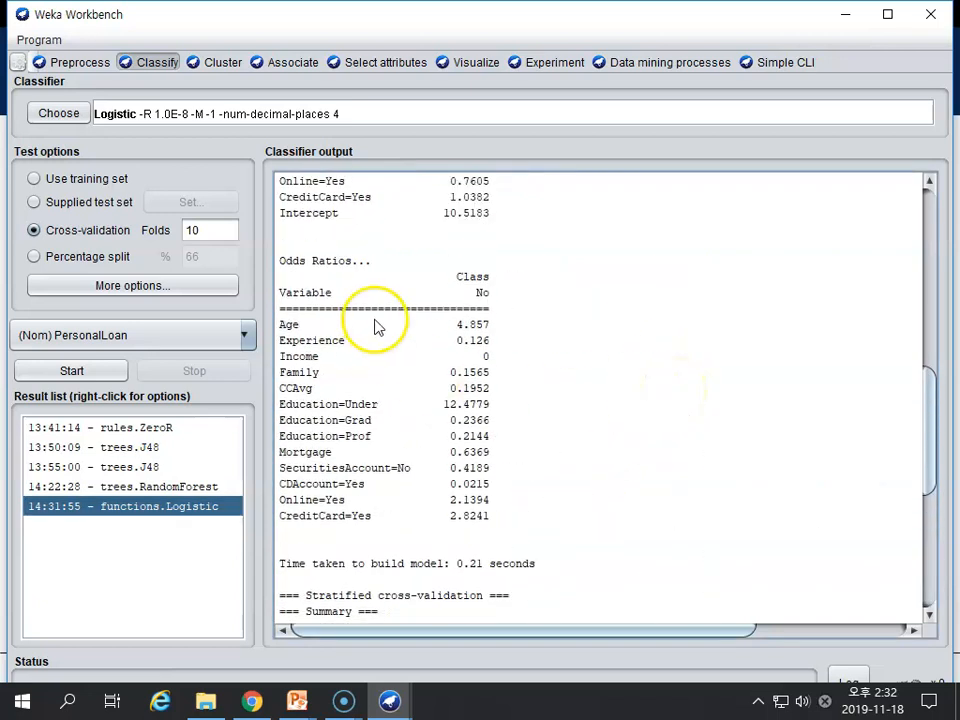
pyautogui.moveTo(292, 261); pyautogui.dragTo(393, 267)
pyautogui.click(369, 264)
pyautogui.click(321, 265)
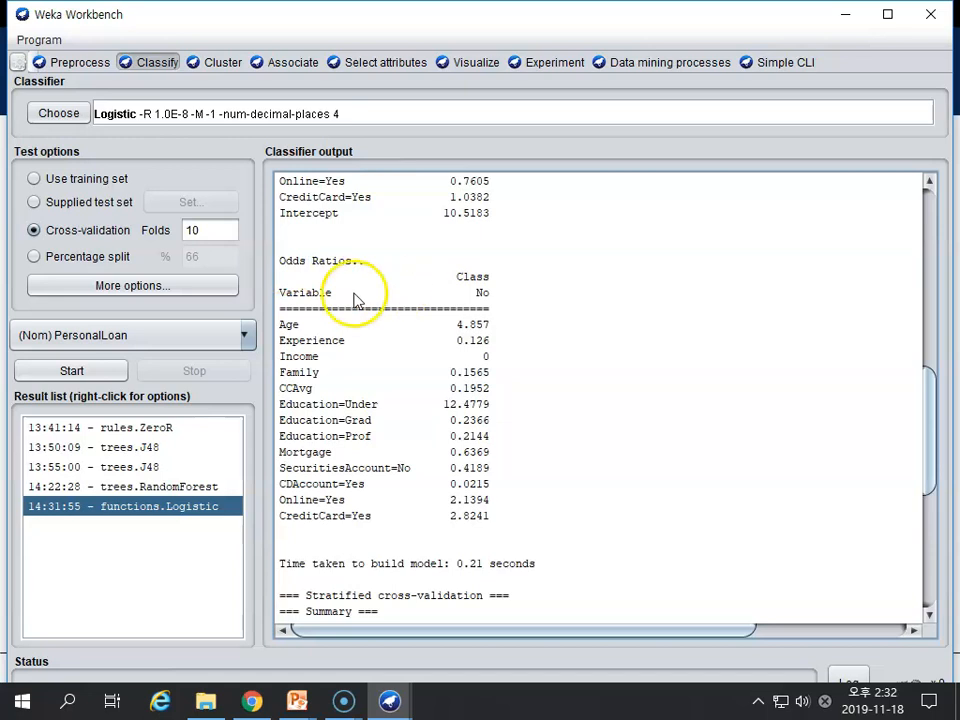
# - Examine the odds ratios, coefficients and cross-validation summary in the Logistic output, focusing on Experience and Income
pyautogui.moveTo(274, 262); pyautogui.dragTo(503, 513)
pyautogui.click(563, 413)
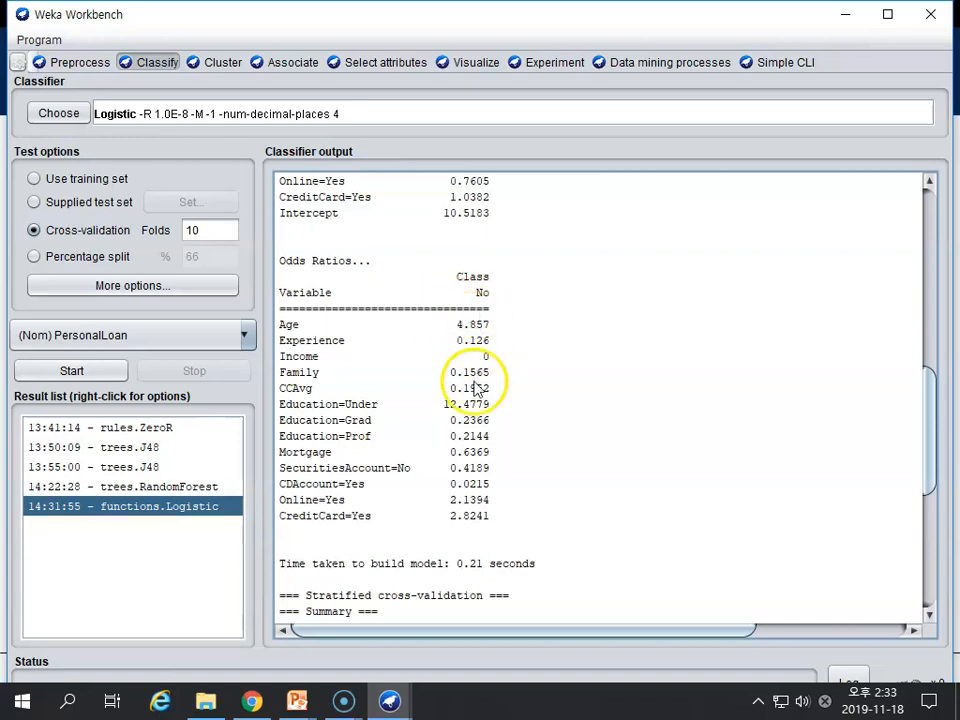
pyautogui.moveTo(286, 294); pyautogui.dragTo(506, 361)
pyautogui.scroll(2, 420, 470)
pyautogui.scroll(4, 385, 530)
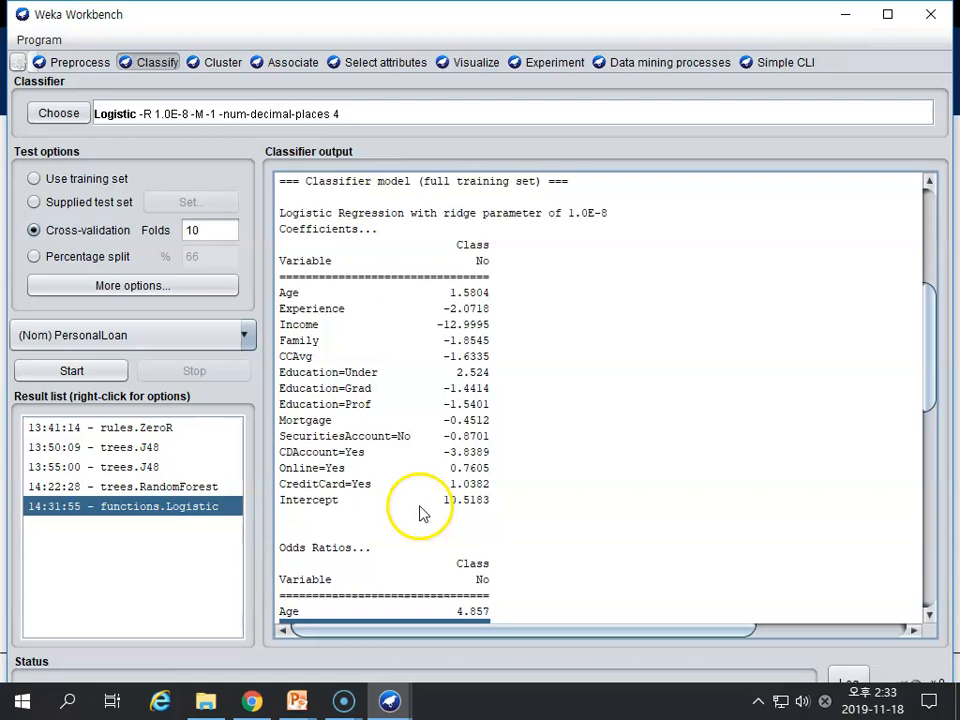
pyautogui.scroll(-8, 420, 513)
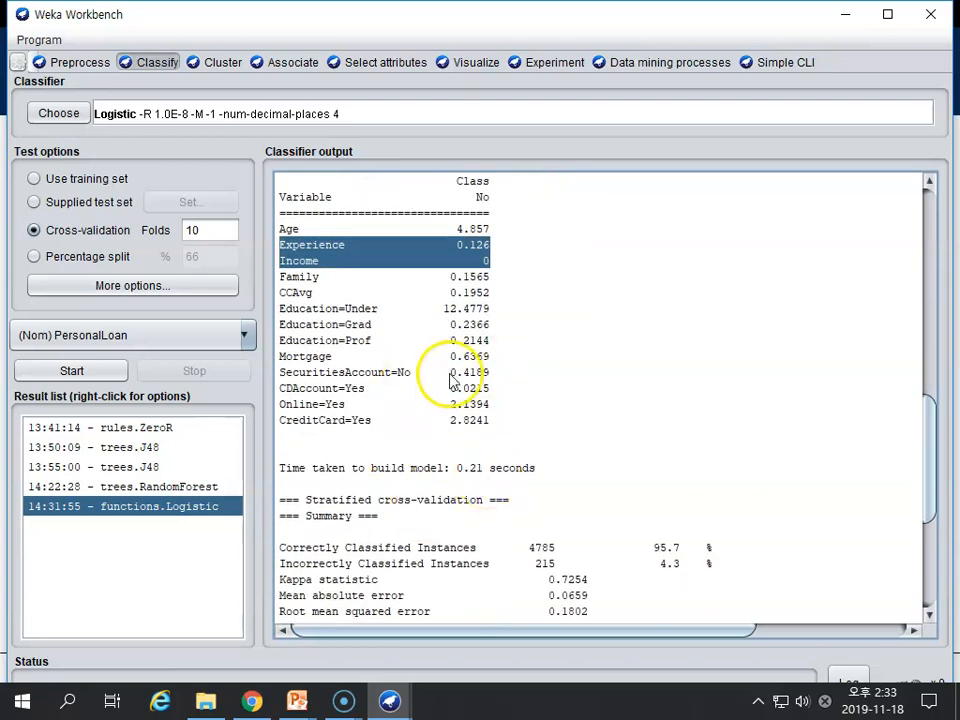
pyautogui.click(548, 340)
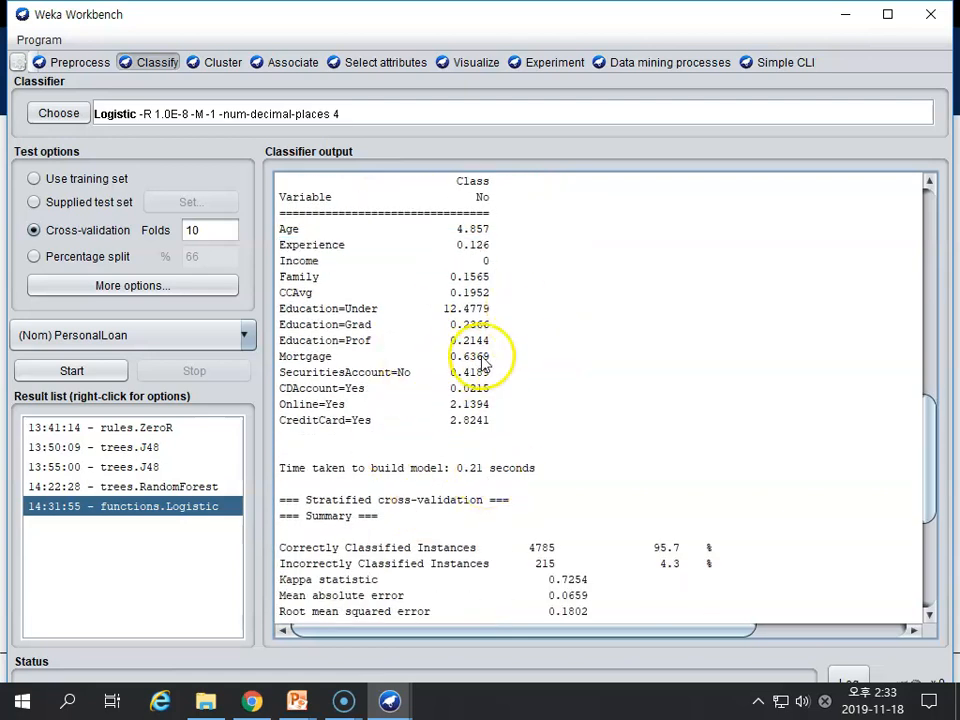
pyautogui.scroll(-5, 420, 422)
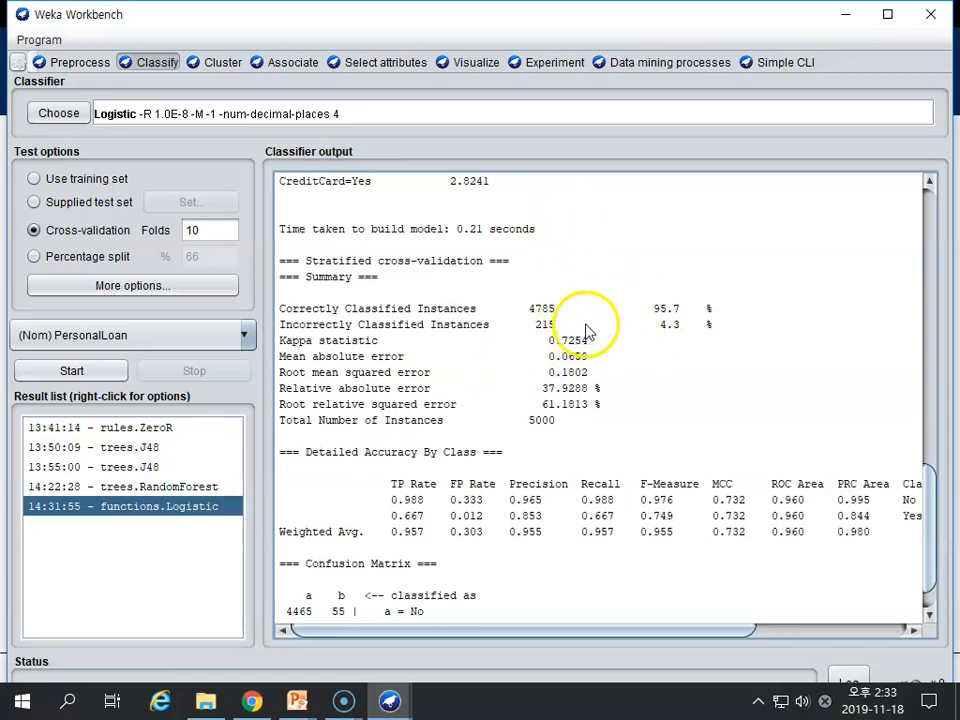
# - Choose the Bagging classifier from the meta group for the classification
pyautogui.click(53, 112)
pyautogui.click(34, 118)
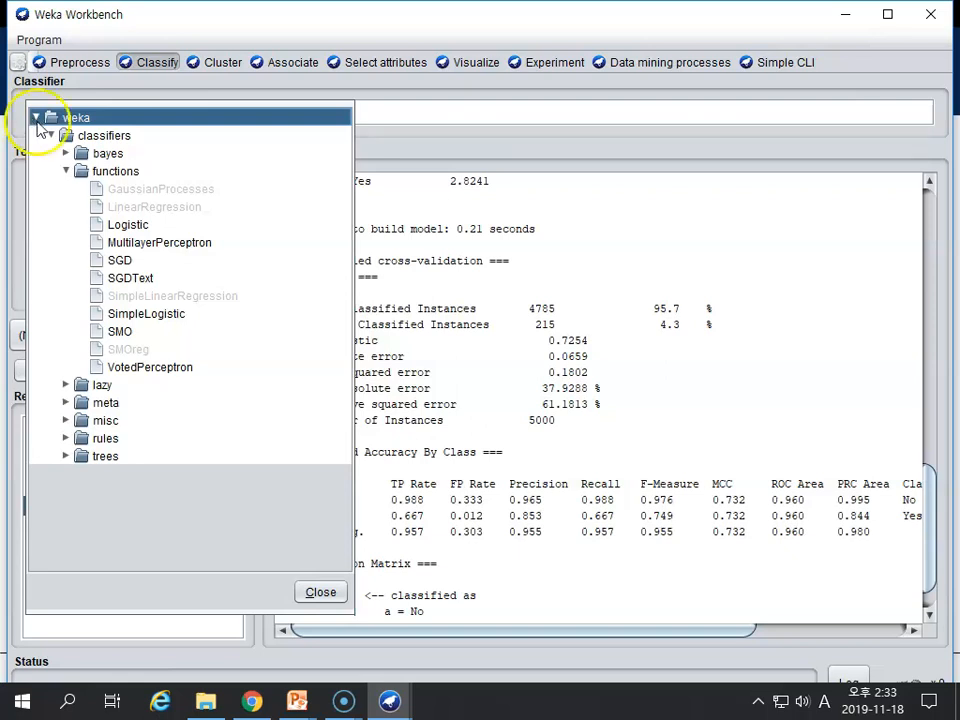
pyautogui.click(64, 404)
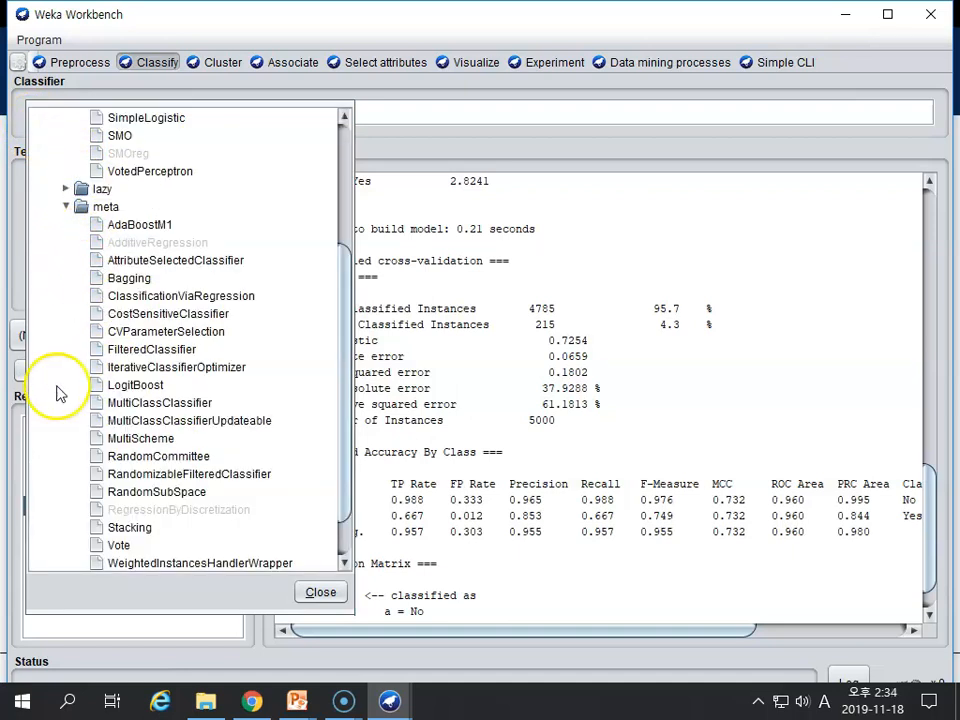
pyautogui.scroll(4, 58, 392)
pyautogui.click(66, 172)
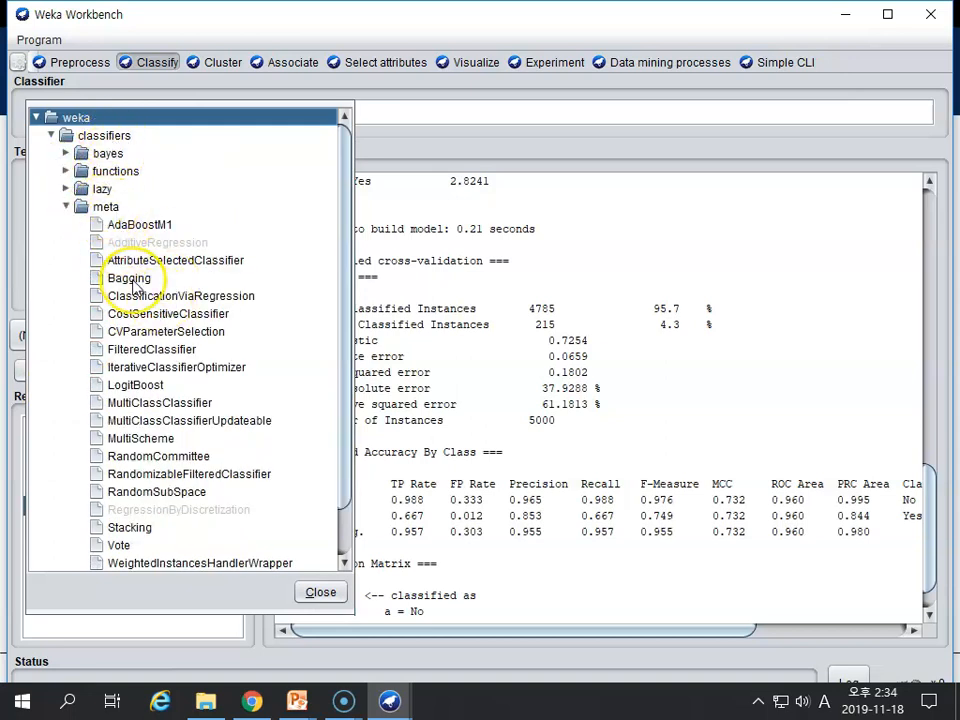
pyautogui.click(120, 279)
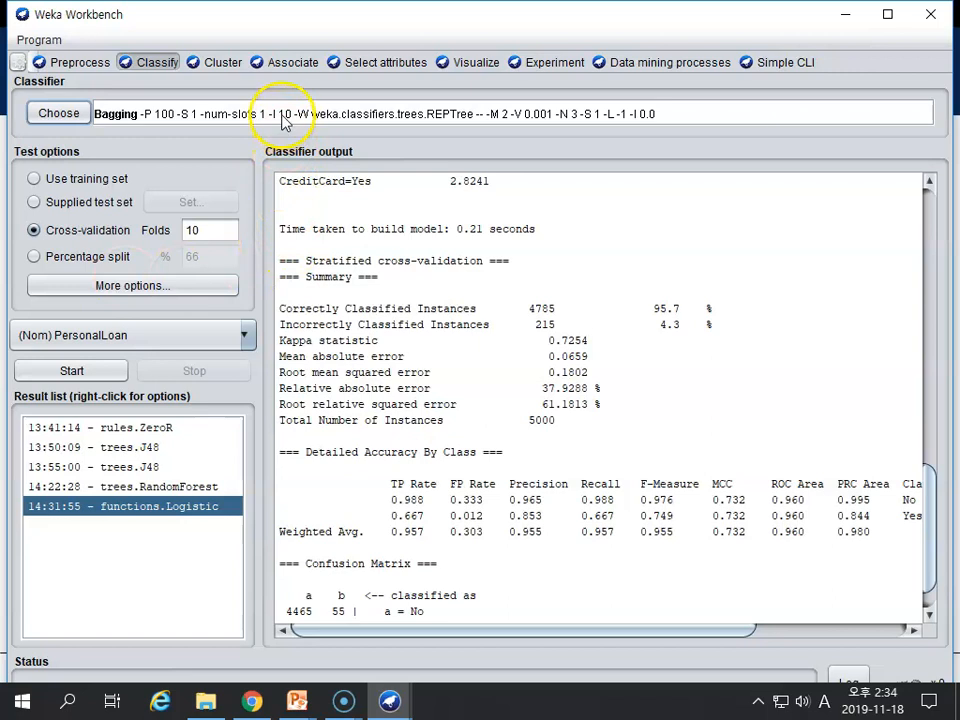
# - Set the Bagging classifier's numIterations to 100
pyautogui.click(253, 113)
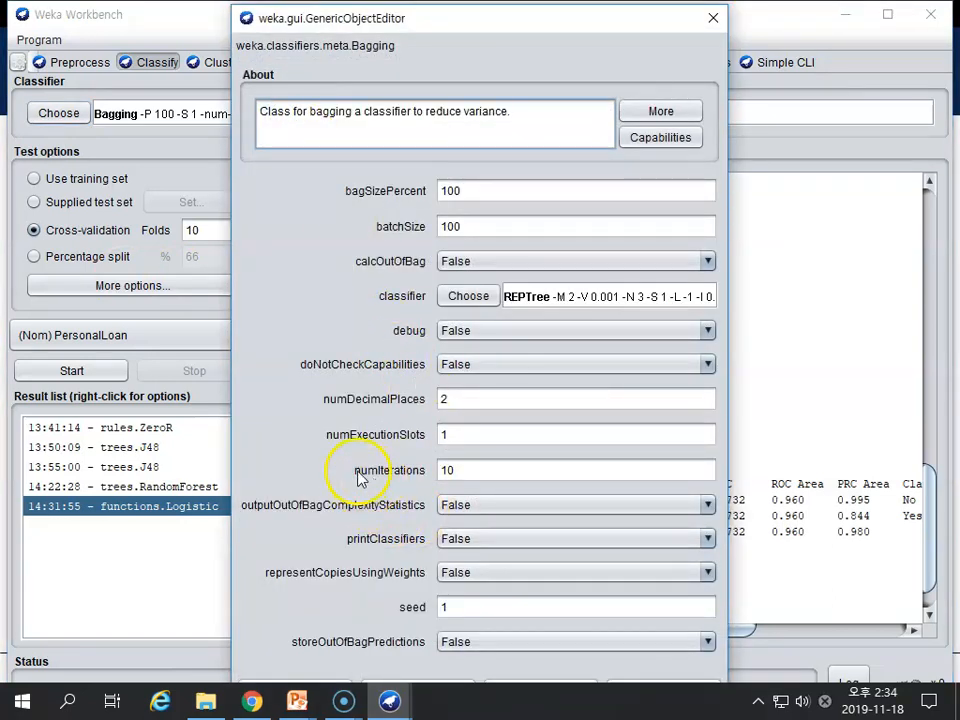
pyautogui.click(470, 470)
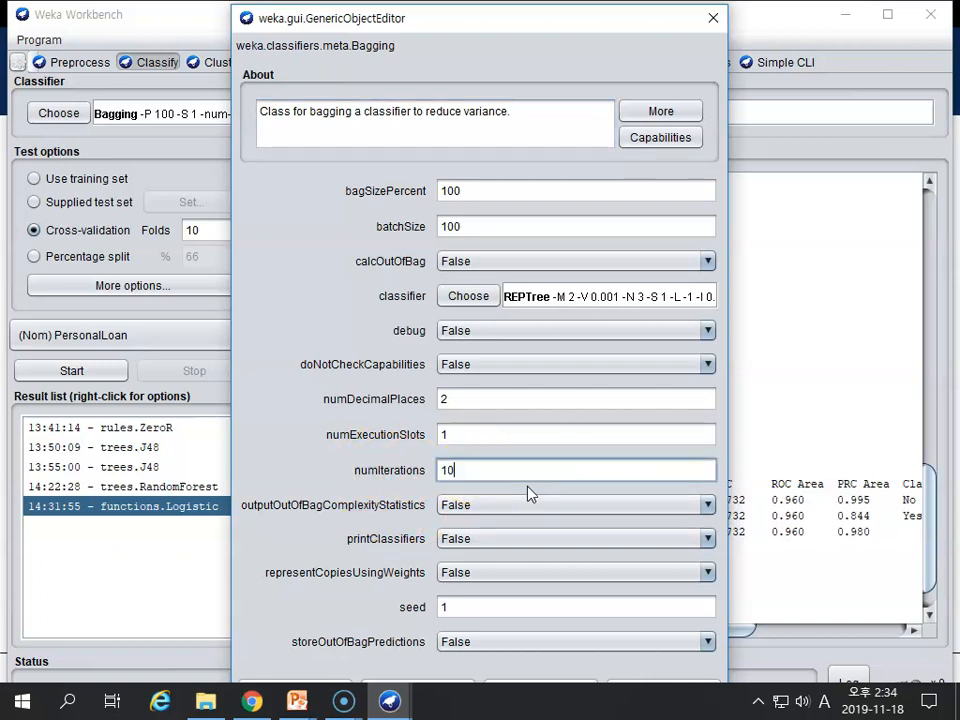
pyautogui.write('0')
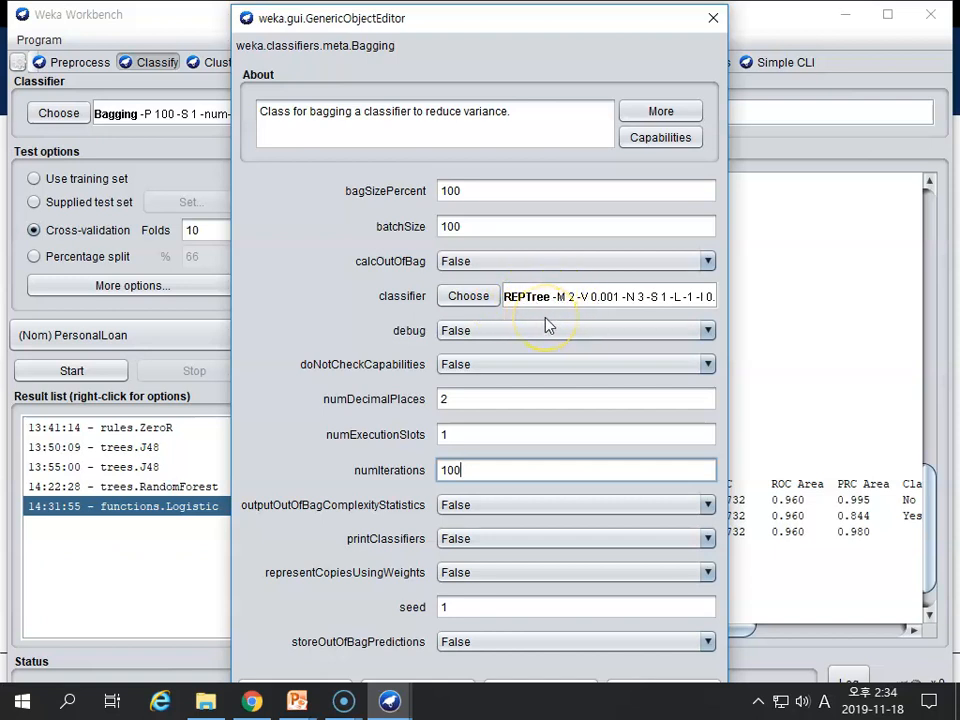
# - Choose Logistic from the functions group as the base classifier for Bagging
pyautogui.click(485, 305)
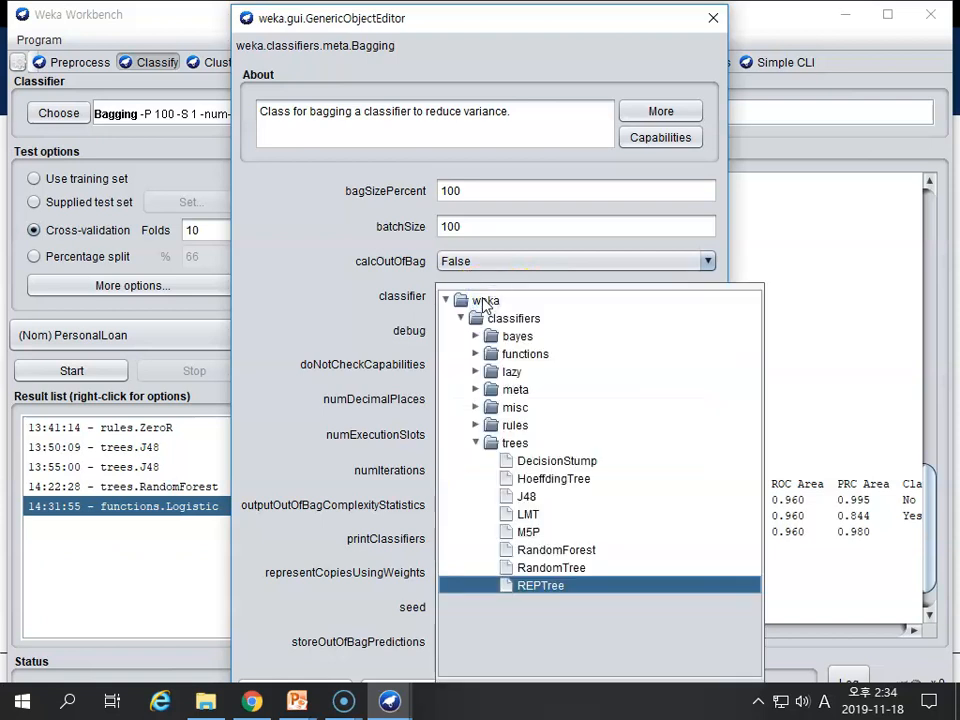
pyautogui.click(476, 354)
pyautogui.click(476, 354)
pyautogui.click(476, 354)
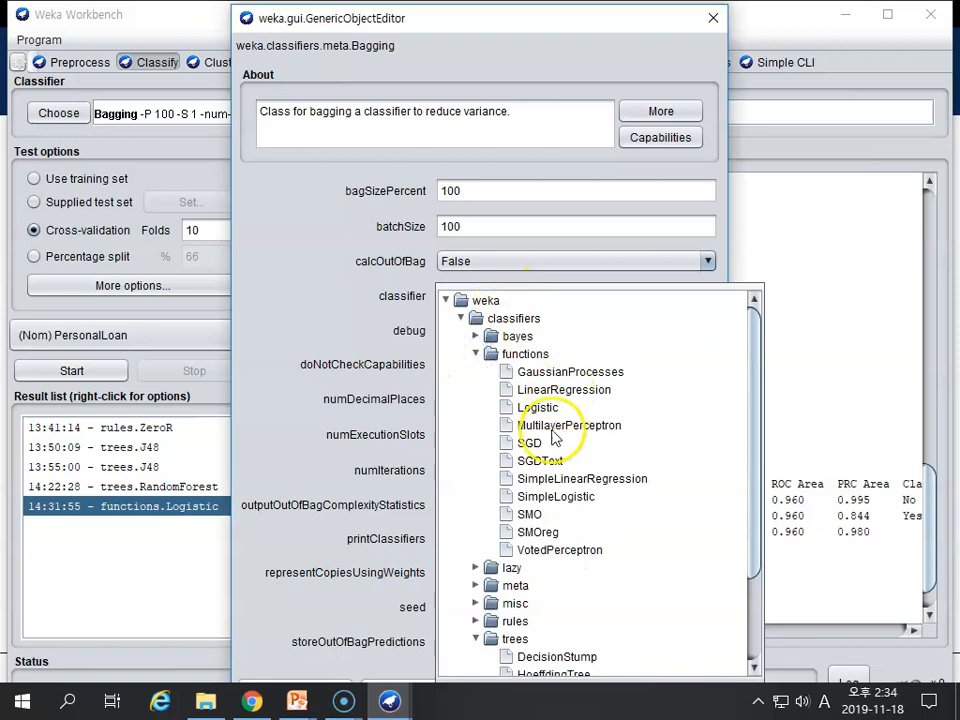
pyautogui.moveTo(545, 414)
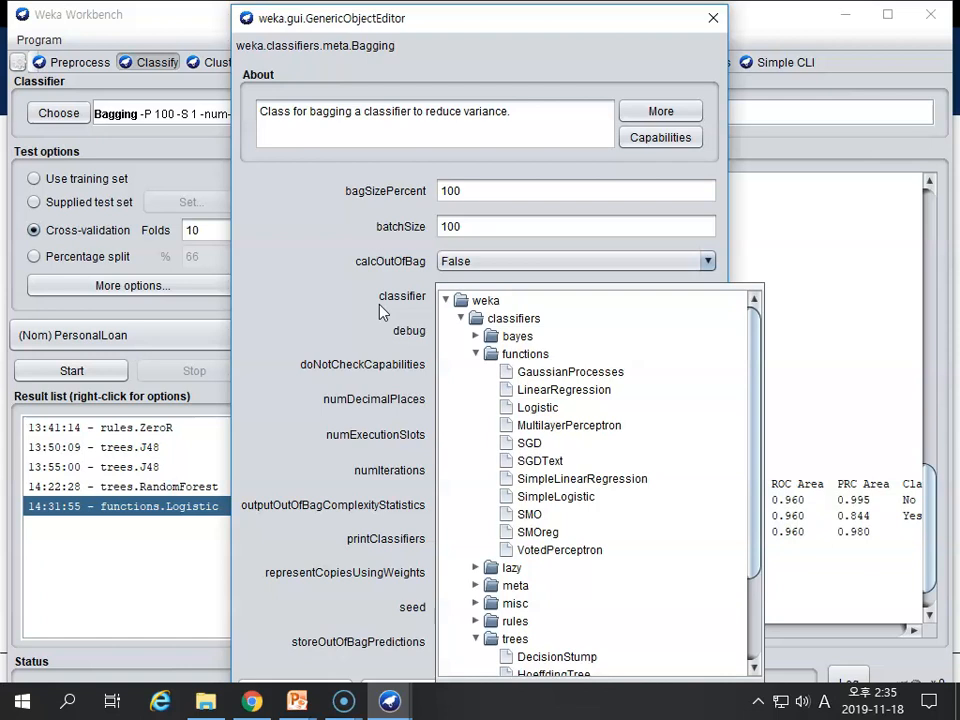
pyautogui.click(546, 407)
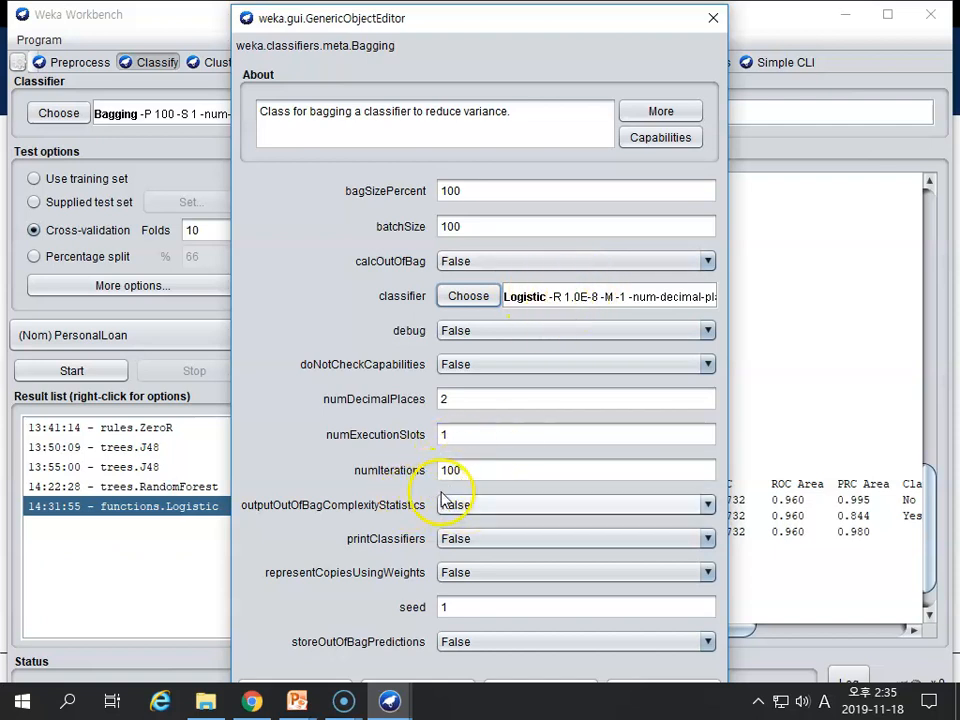
# - View the settings of the Logistic base classifier and close them without changes
pyautogui.click(620, 299)
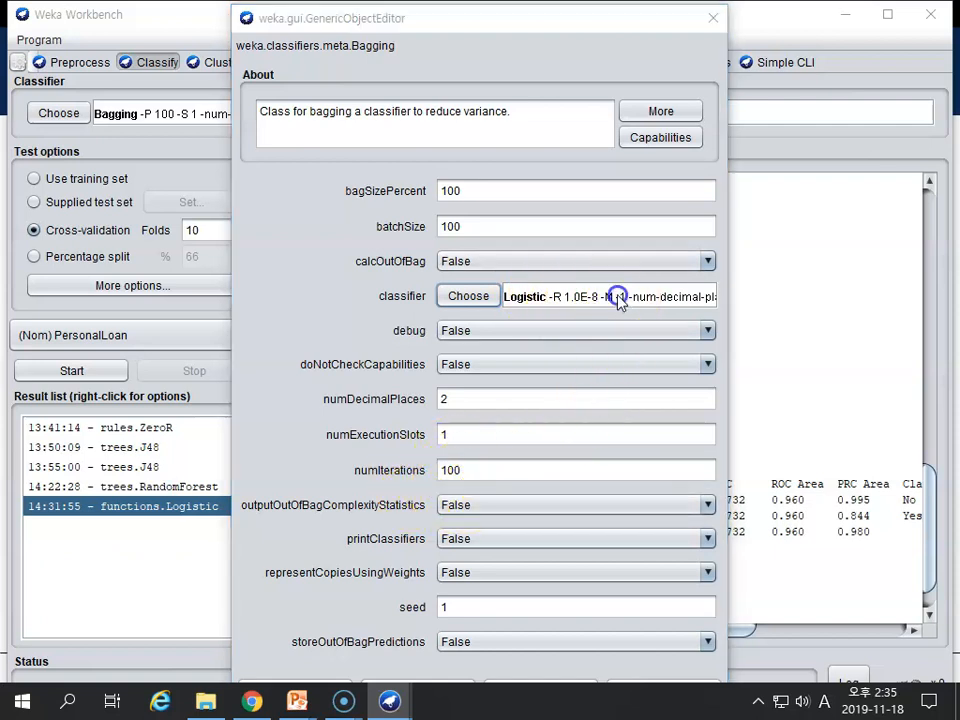
pyautogui.moveTo(515, 140); pyautogui.dragTo(808, 171)
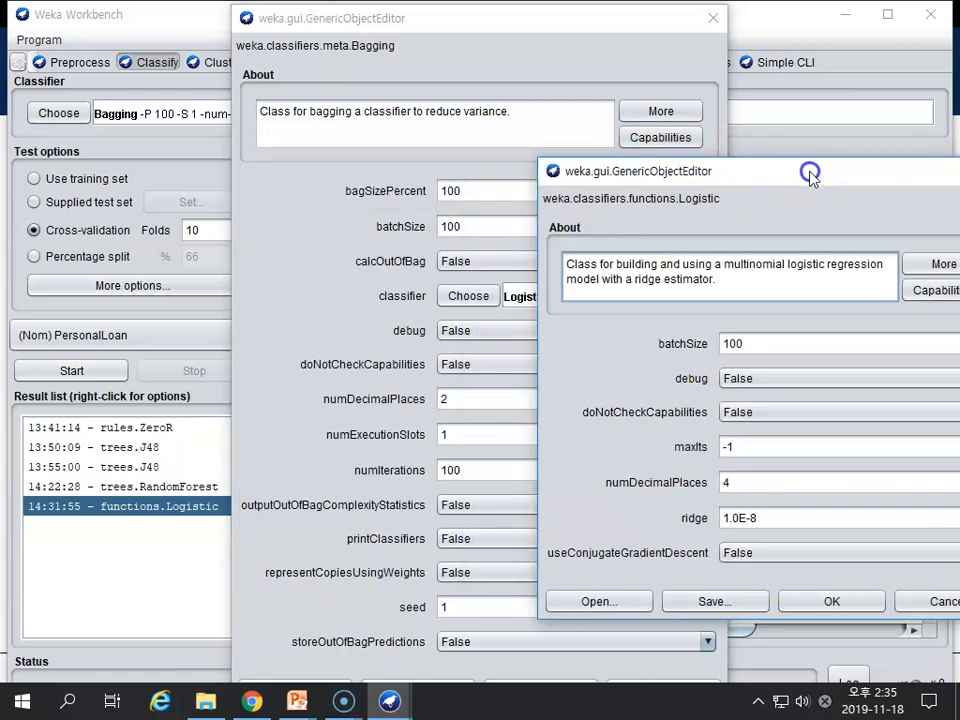
pyautogui.moveTo(707, 178); pyautogui.dragTo(223, 184)
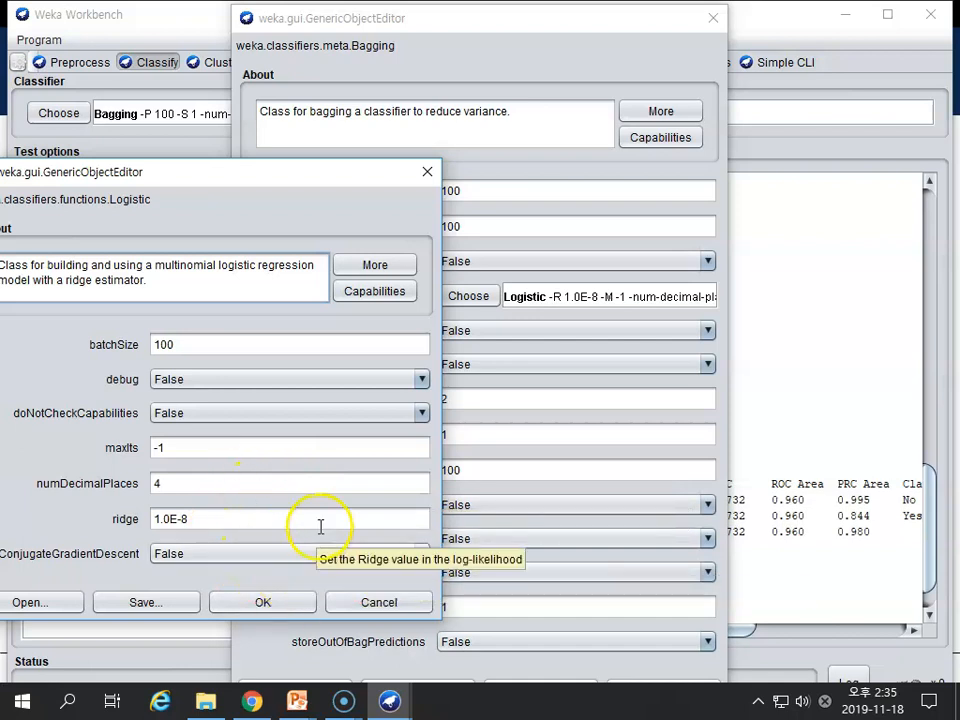
pyautogui.click(388, 612)
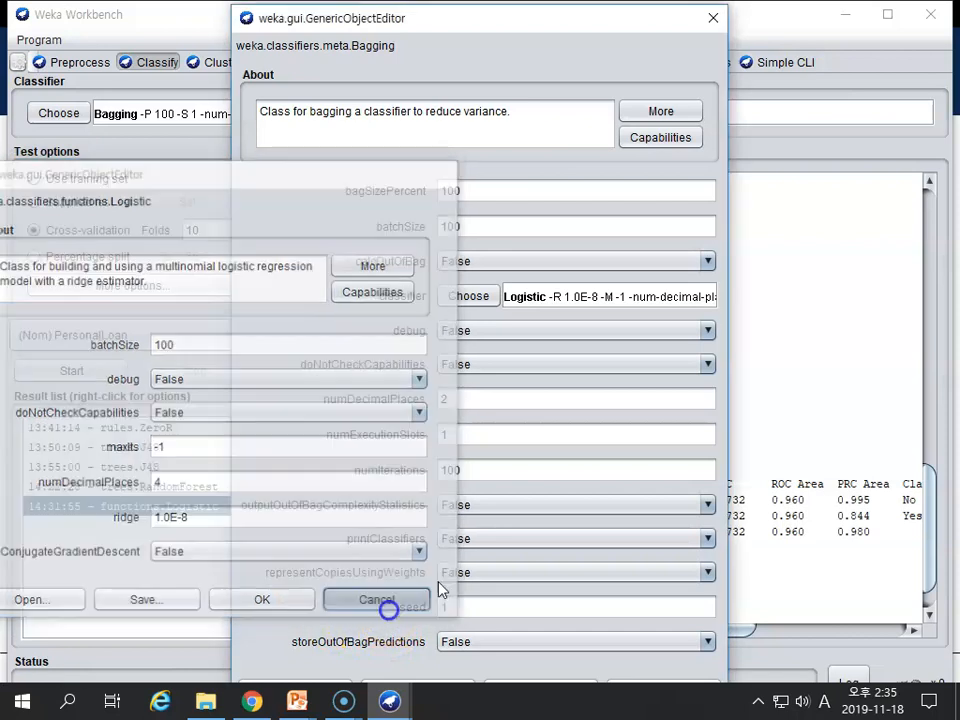
# - Accept the Bagging settings and run the classifier on PersonalLoan with 10-fold cross-validation
pyautogui.moveTo(476, 470); pyautogui.dragTo(396, 467)
pyautogui.moveTo(480, 12)
pyautogui.mouseDown()
pyautogui.moveTo(482, 28)
pyautogui.moveTo(495, 8)
pyautogui.mouseUp()
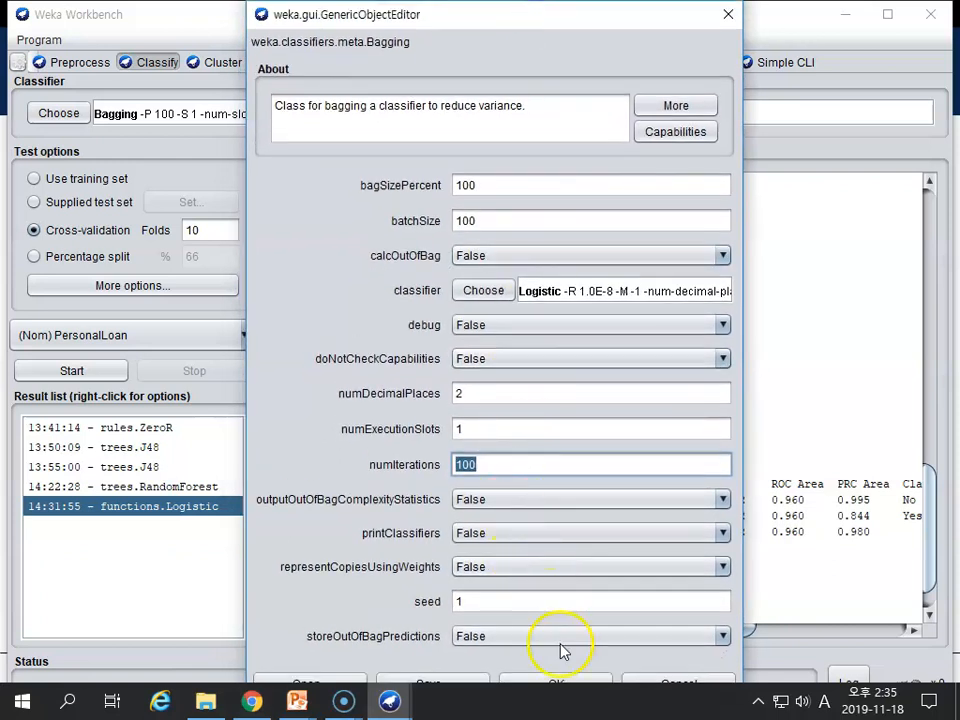
pyautogui.click(592, 683)
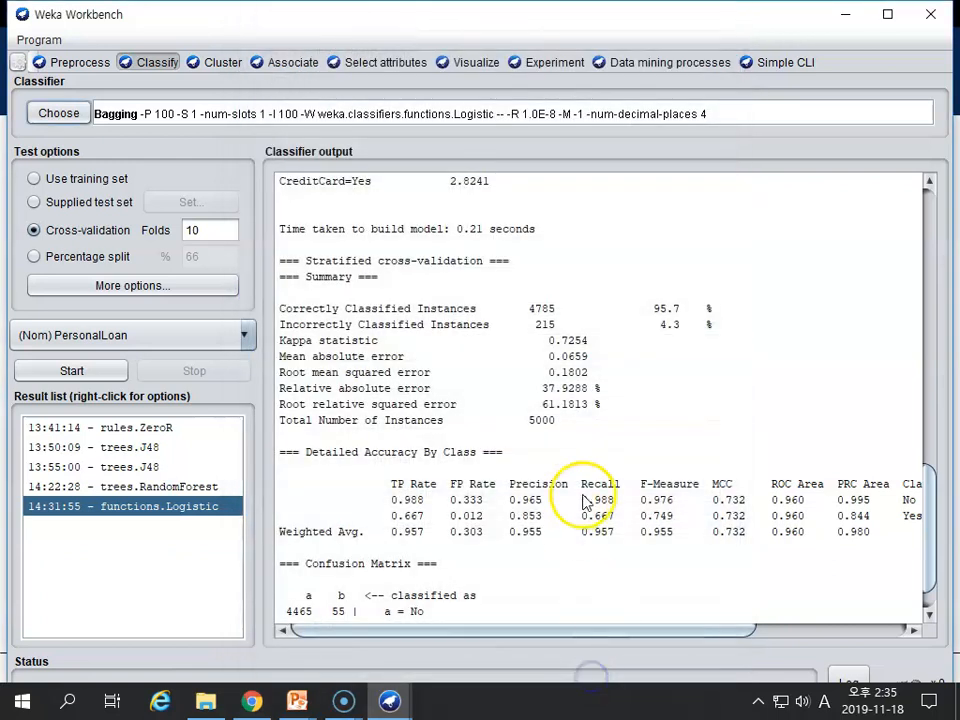
pyautogui.click(97, 371)
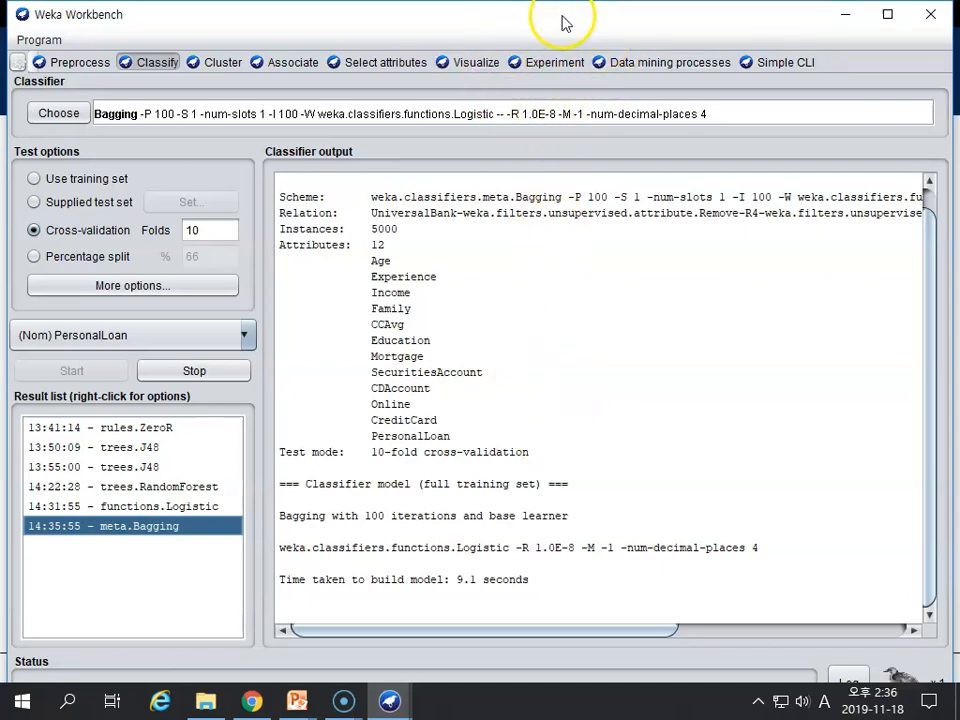
# - Maximize the workbench window and follow the cross-validation status until the Bagging run completes
pyautogui.moveTo(570, 19)
pyautogui.mouseDown()
pyautogui.moveTo(589, 17)
pyautogui.moveTo(560, 18)
pyautogui.moveTo(566, 3)
pyautogui.moveTo(563, 12)
pyautogui.mouseUp()
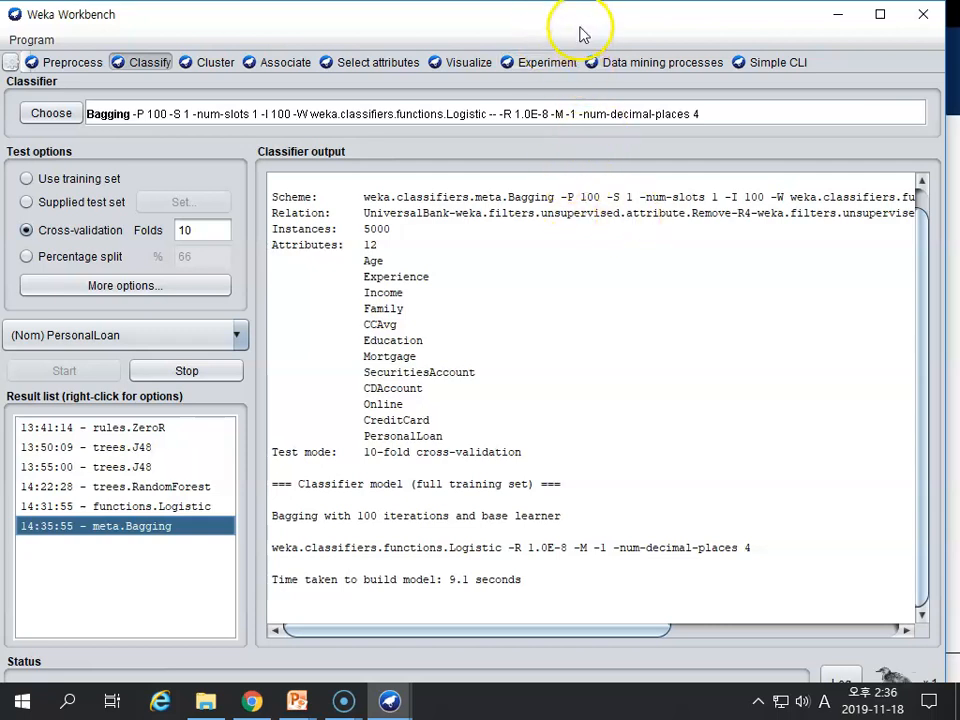
pyautogui.doubleClick(484, 17)
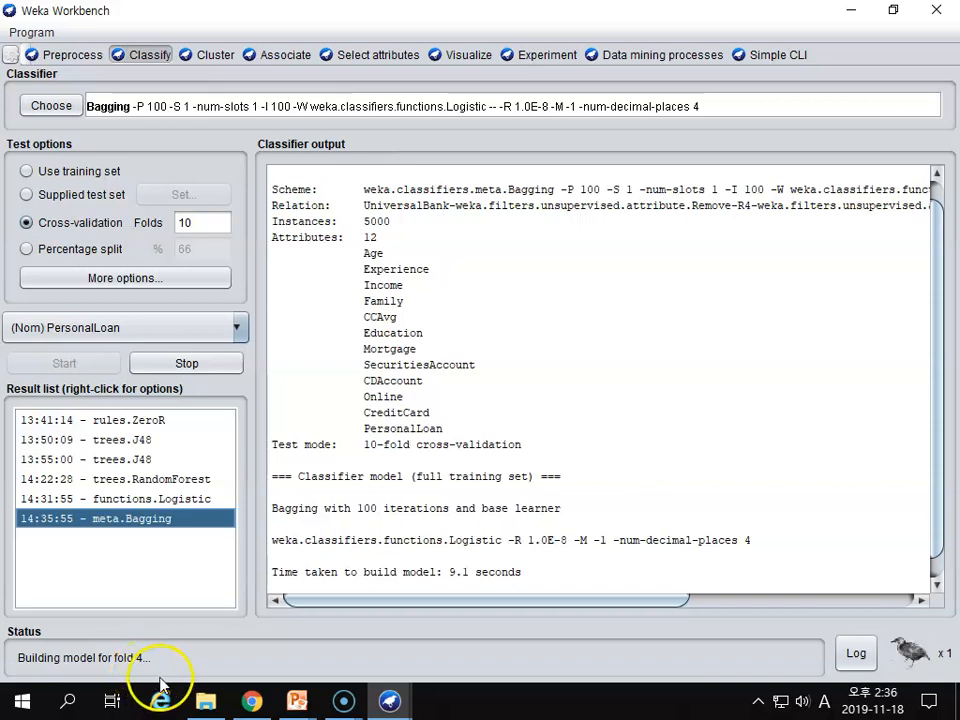
pyautogui.moveTo(229, 697)
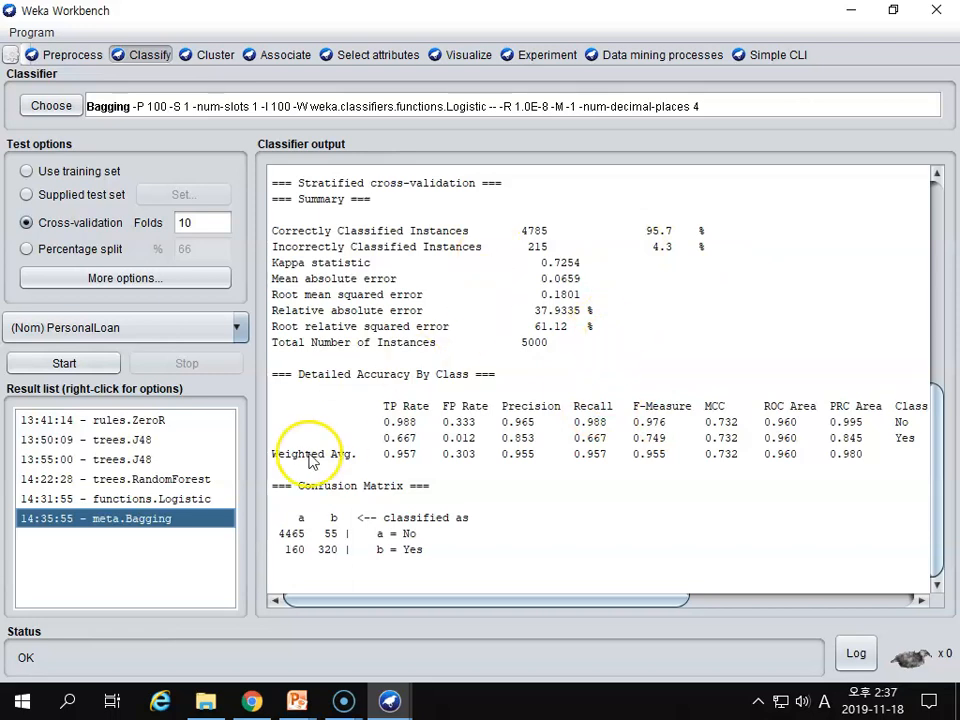
# - Compare the cross-validation results of the Logistic and Bagging models in the result list
pyautogui.click(197, 499)
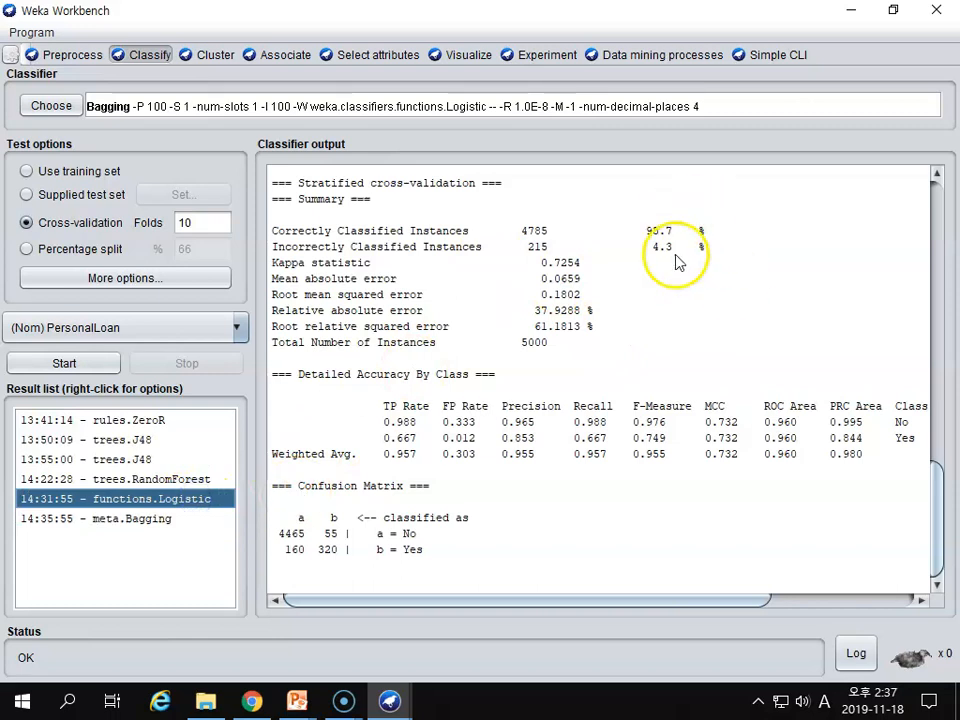
pyautogui.click(169, 519)
pyautogui.click(165, 500)
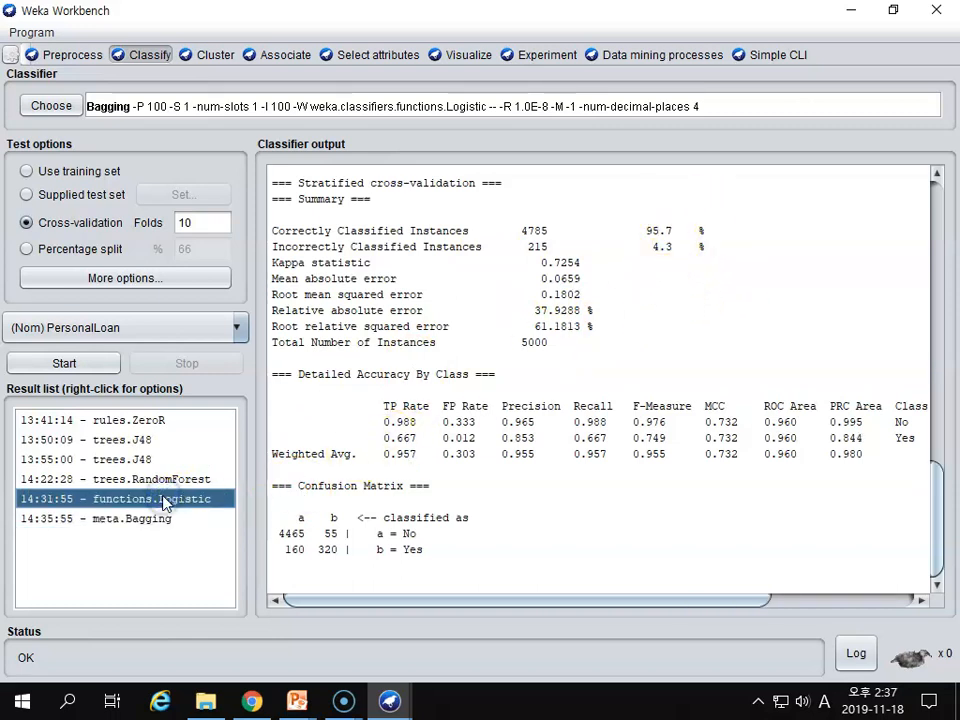
pyautogui.click(162, 519)
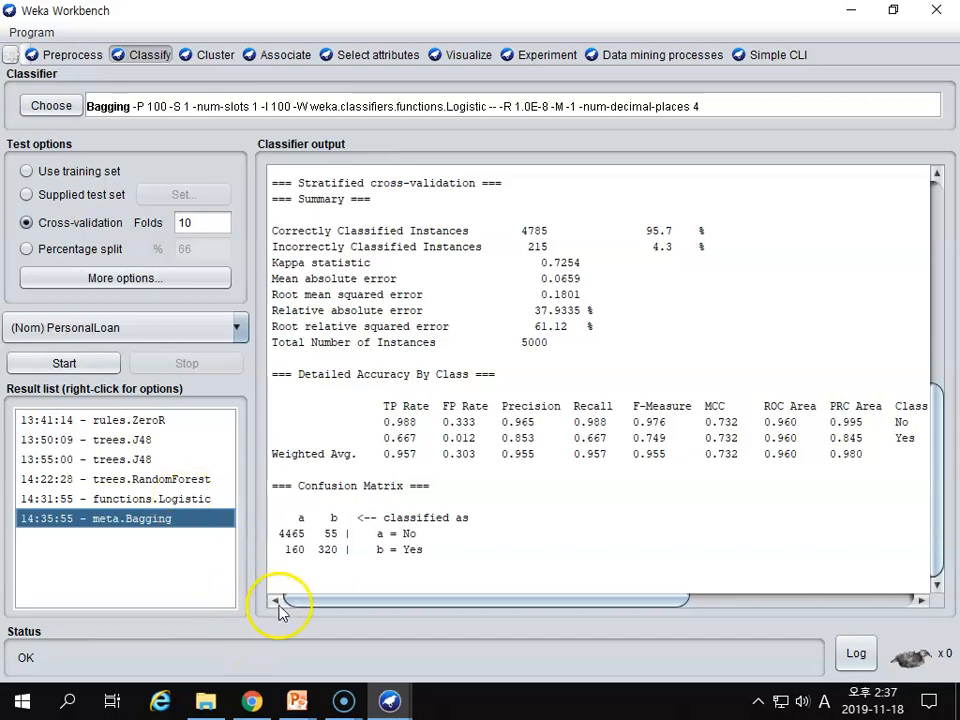
# - Switch to the PowerPoint slide show and advance to slide 65, which covers the Bagging setup with Logistic
pyautogui.moveTo(297, 700)
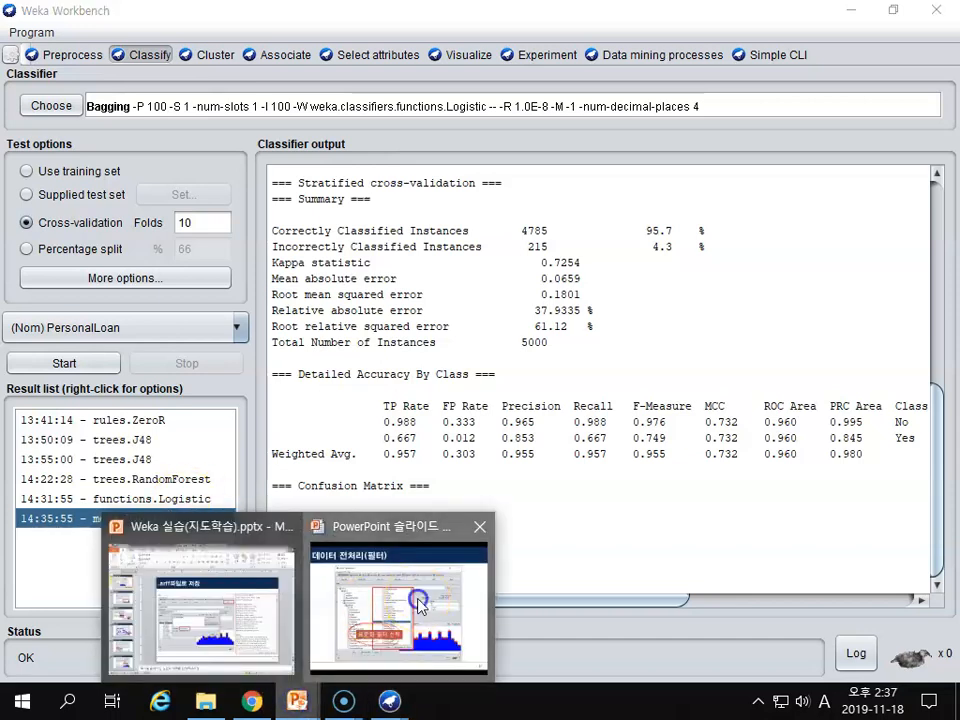
pyautogui.click(420, 600)
pyautogui.click(461, 508)
pyautogui.click(461, 510)
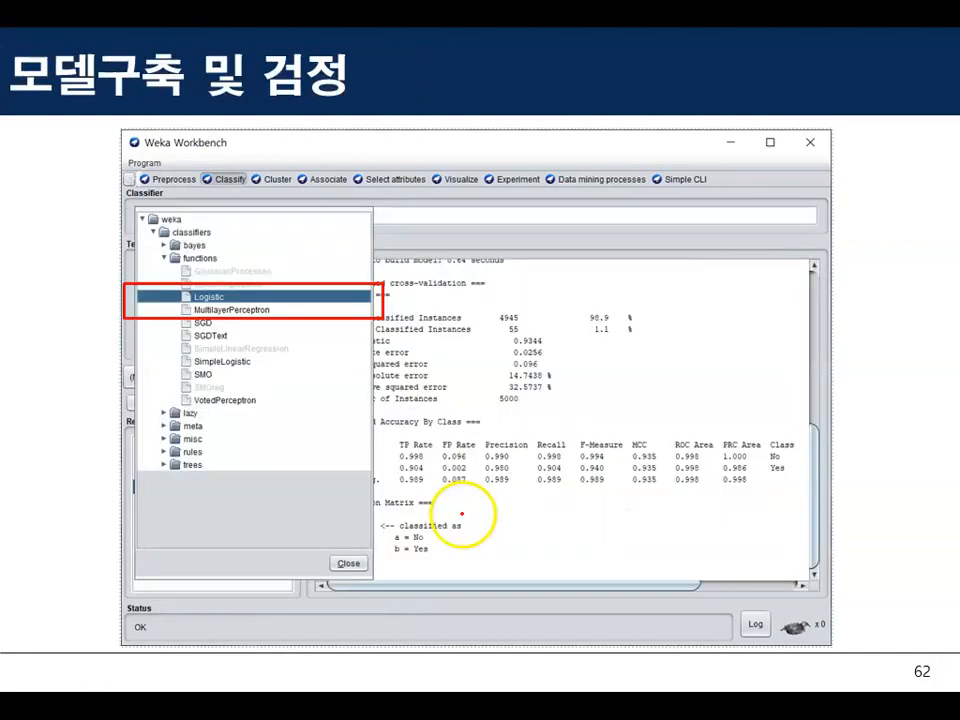
pyautogui.click(461, 512)
pyautogui.click(462, 516)
pyautogui.scroll(-2, 462, 518)
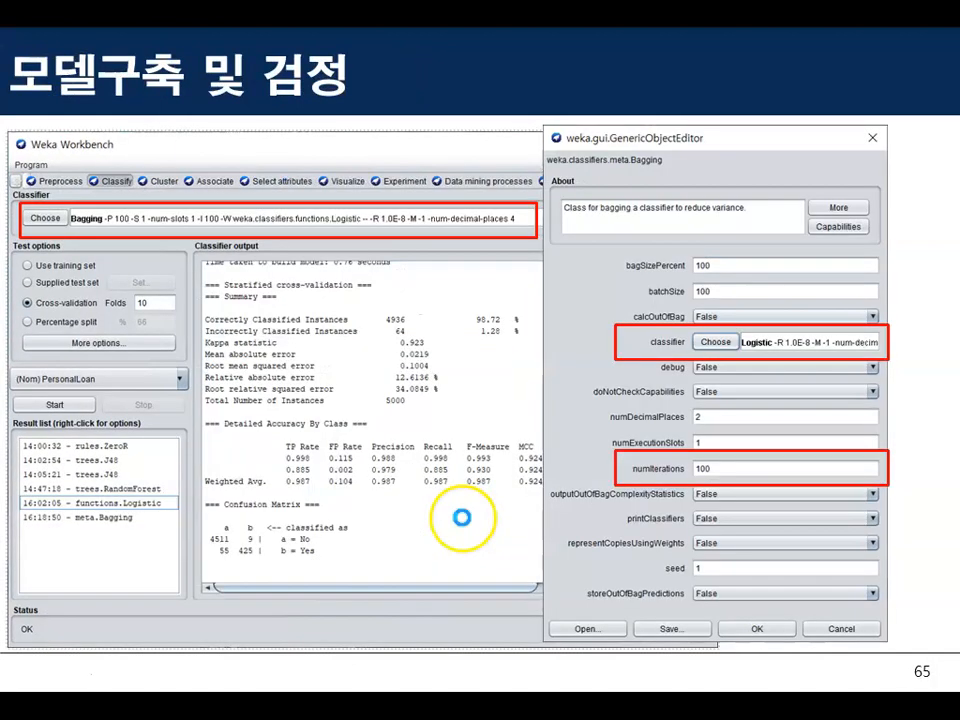